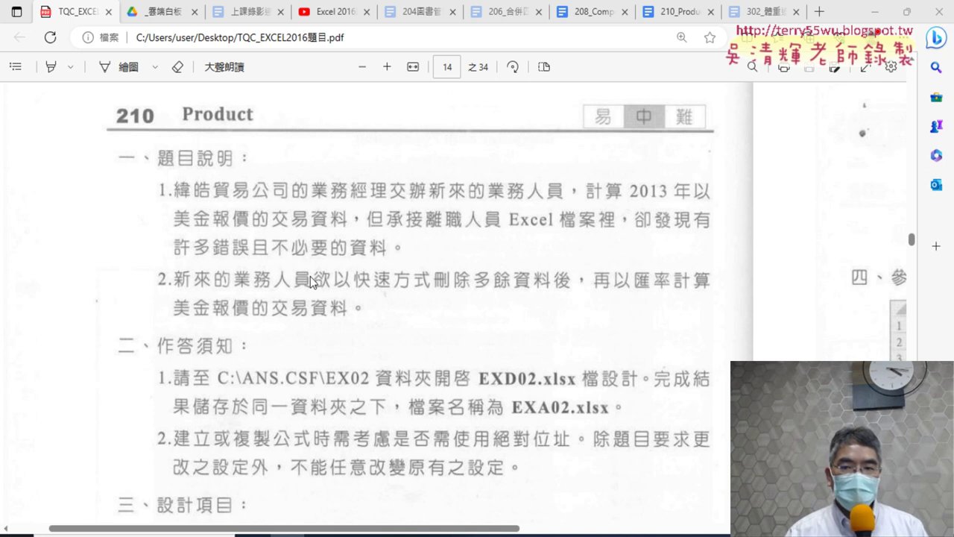
{"action": "scroll", "coordinate": [338, 317], "scroll_direction": "down", "scroll_amount": 4}
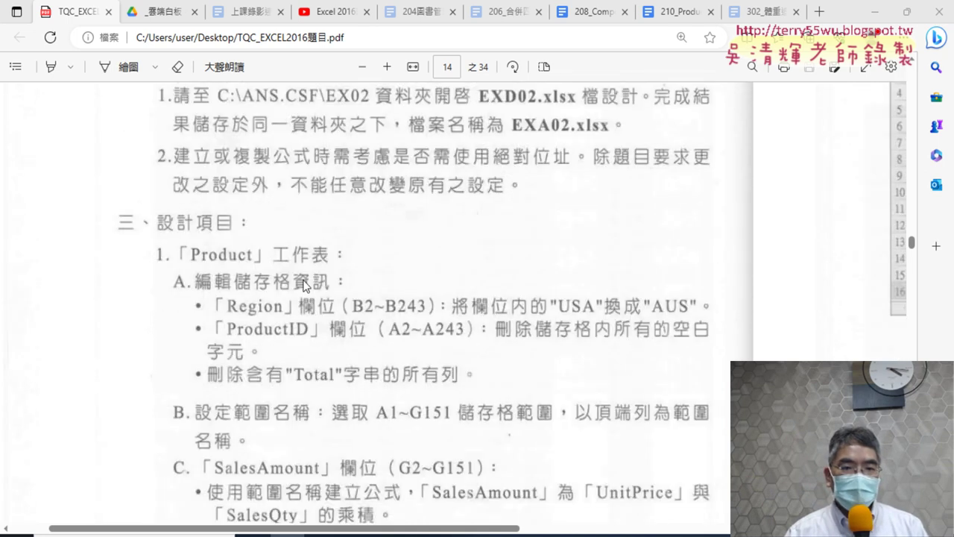
{"action": "scroll", "coordinate": [201, 220], "scroll_direction": "up", "scroll_amount": 1}
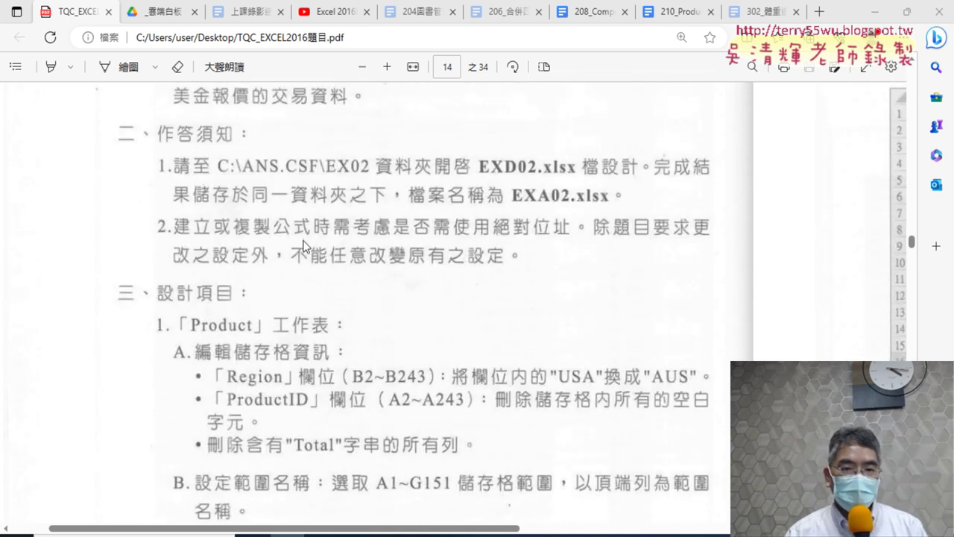
{"action": "scroll", "coordinate": [303, 246], "scroll_direction": "down", "scroll_amount": 2}
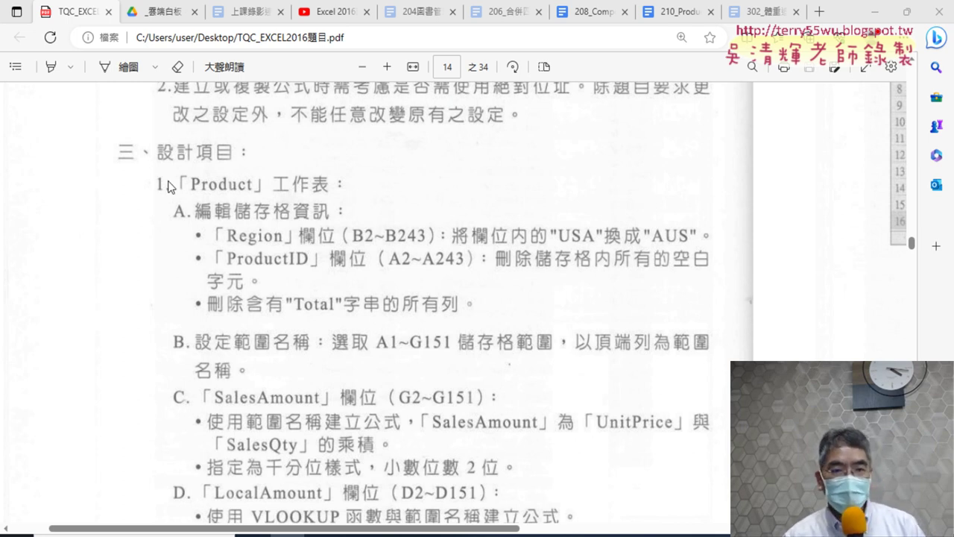
{"action": "scroll", "coordinate": [209, 199], "scroll_direction": "down", "scroll_amount": 1}
{"action": "scroll", "coordinate": [219, 199], "scroll_direction": "down", "scroll_amount": 2}
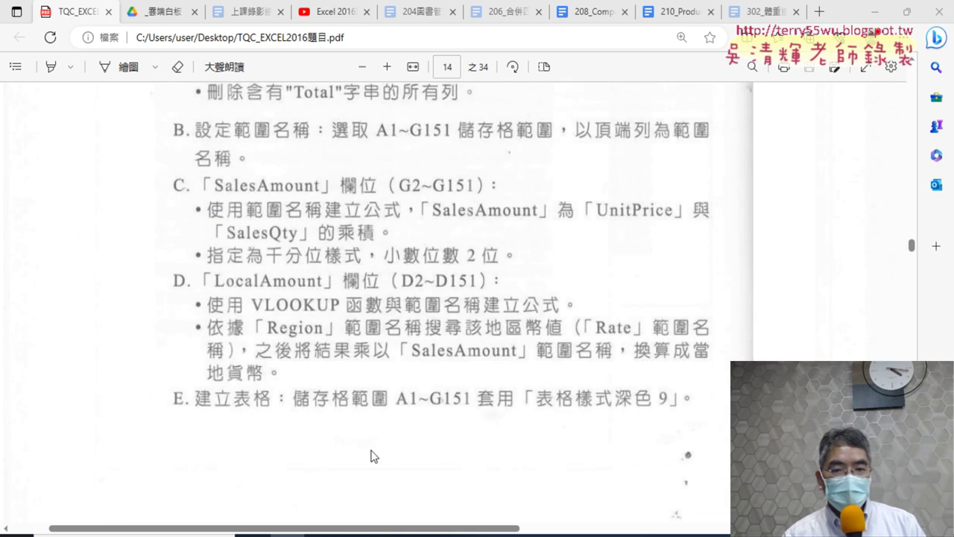
{"action": "left_click_drag", "start_coordinate": [406, 529], "coordinate": [616, 529]}
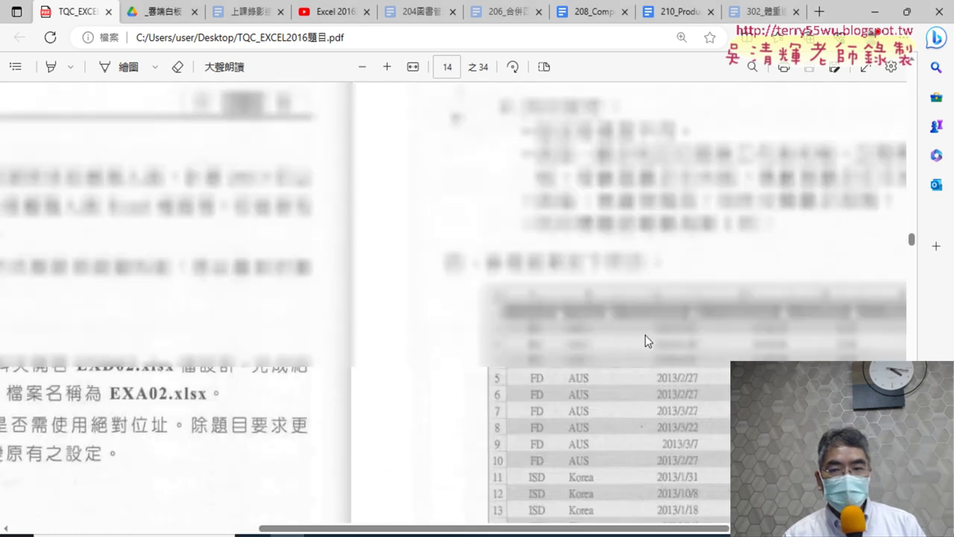
{"action": "scroll", "coordinate": [580, 305], "scroll_direction": "down", "scroll_amount": 1}
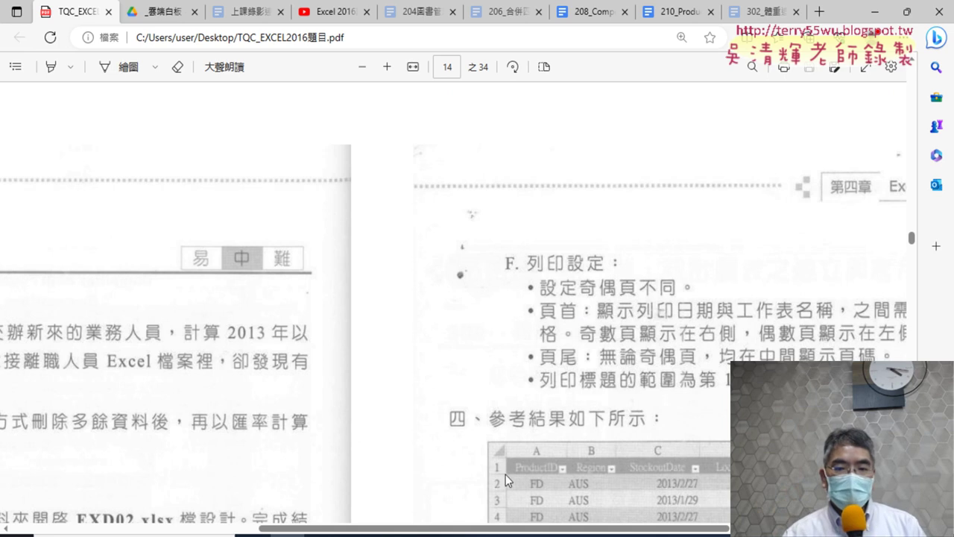
{"action": "left_click_drag", "start_coordinate": [462, 531], "coordinate": [252, 529]}
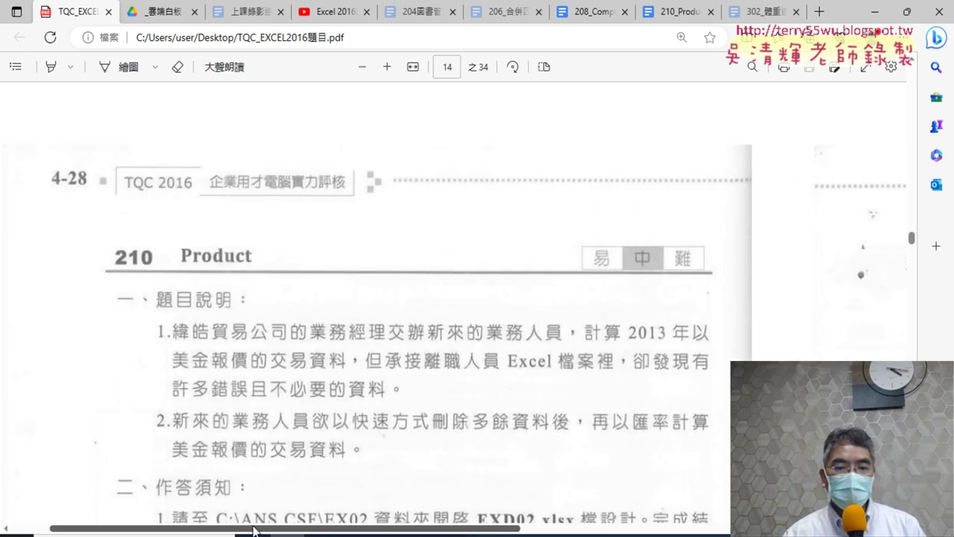
{"action": "scroll", "coordinate": [342, 416], "scroll_direction": "down", "scroll_amount": 3}
{"action": "scroll", "coordinate": [342, 415], "scroll_direction": "down", "scroll_amount": 1}
{"action": "scroll", "coordinate": [345, 386], "scroll_direction": "down", "scroll_amount": 3}
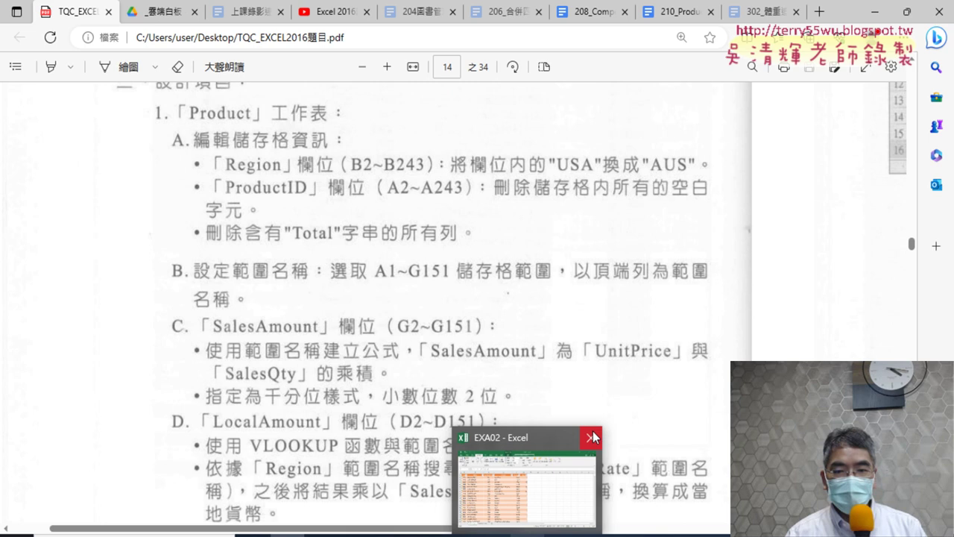
- Close EXA02 and open EXD02 from the 210 practice-files folder
{"action": "left_click", "coordinate": [592, 437]}
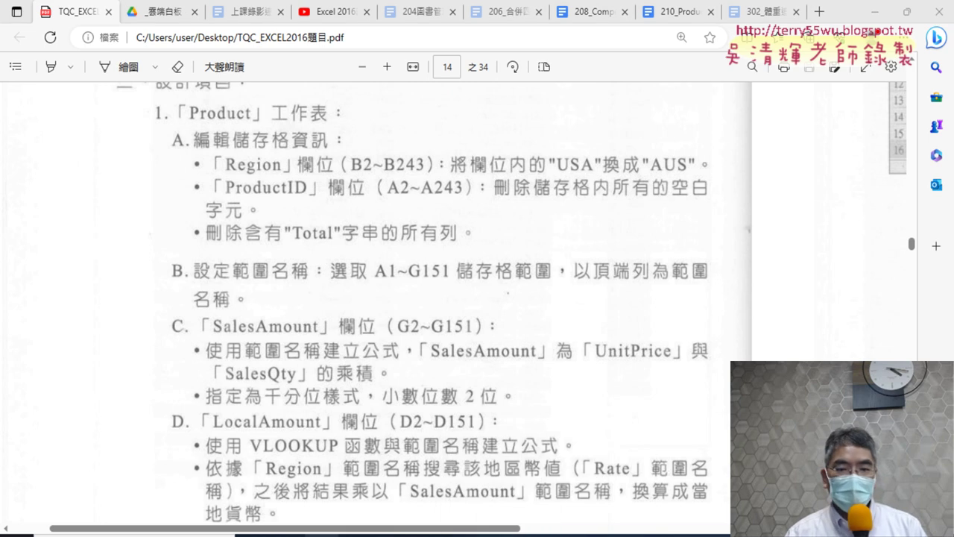
{"action": "left_click", "coordinate": [334, 496]}
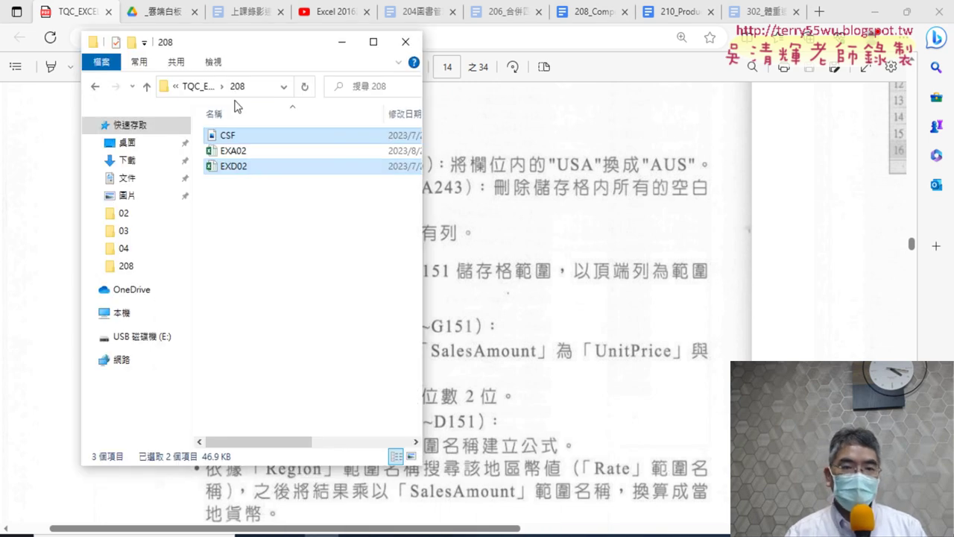
{"action": "left_click", "coordinate": [195, 86]}
{"action": "double_click", "coordinate": [230, 272]}
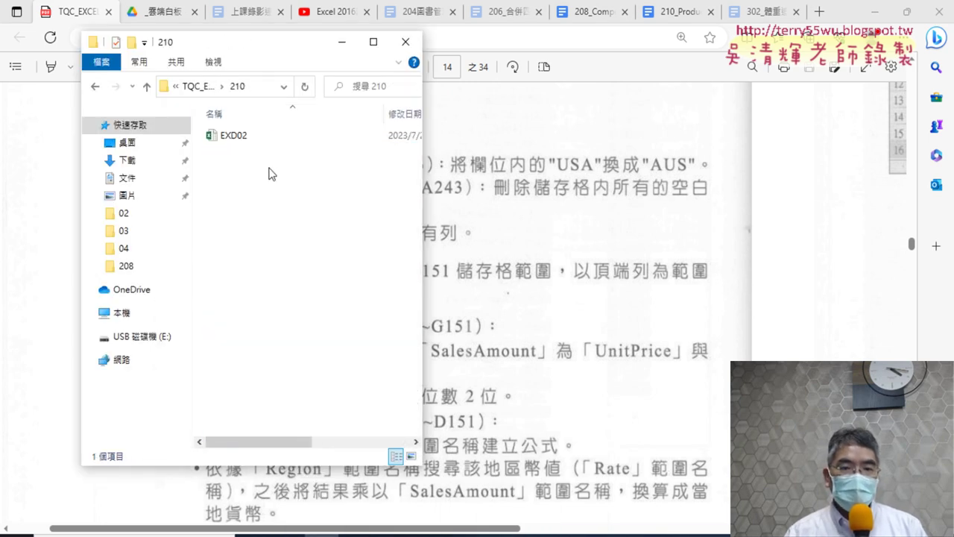
{"action": "double_click", "coordinate": [257, 139]}
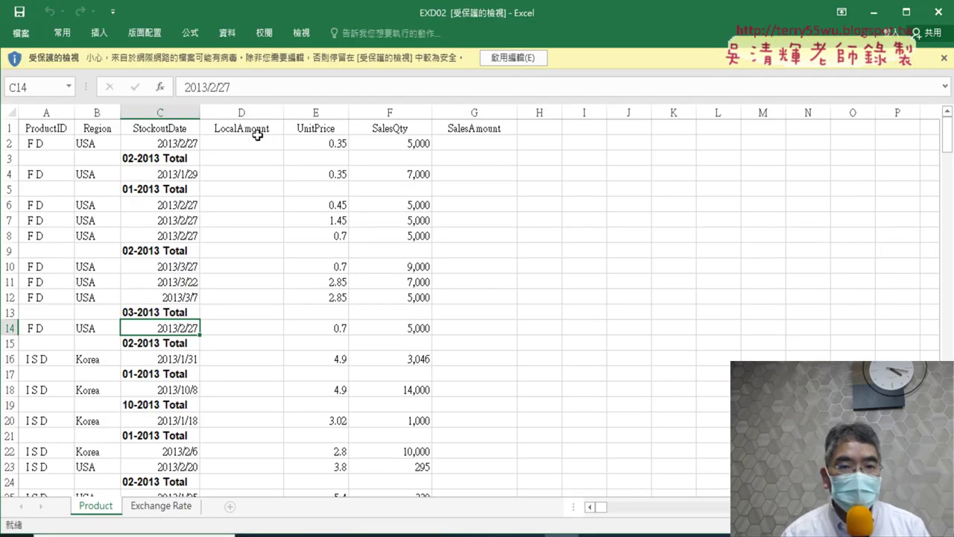
- Enable editing on EXD02, maximize its window, and select the Region column B
{"action": "left_click", "coordinate": [506, 58]}
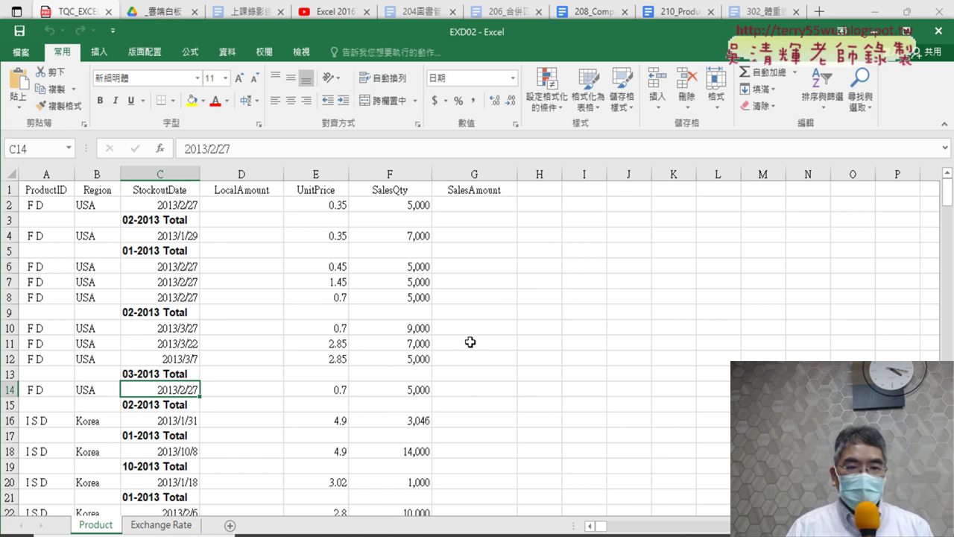
{"action": "left_click", "coordinate": [876, 31]}
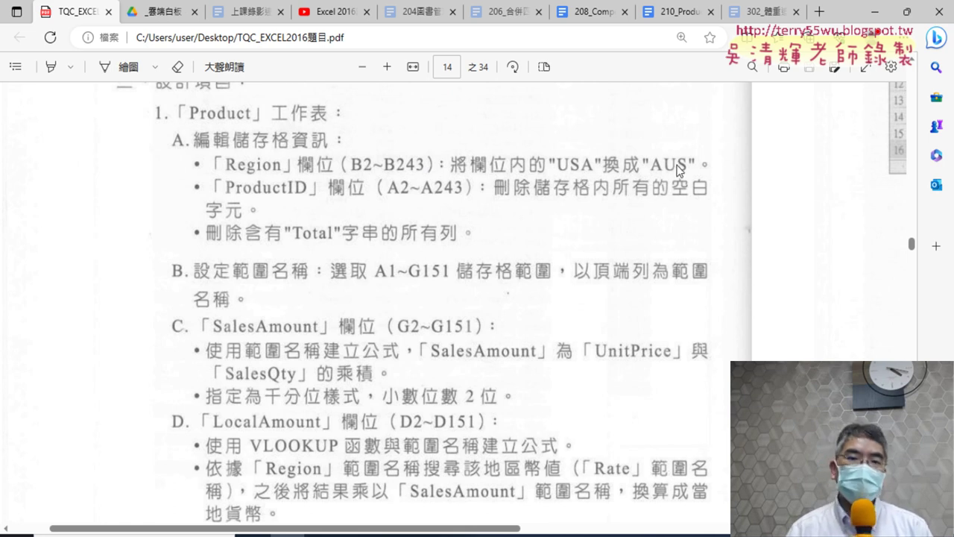
{"action": "key", "text": "alt+Tab"}
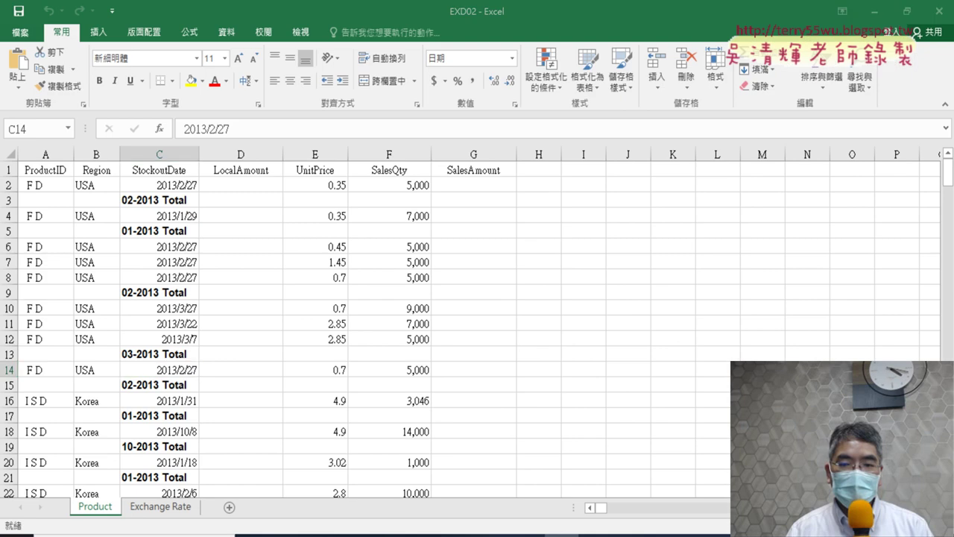
{"action": "left_click", "coordinate": [104, 155]}
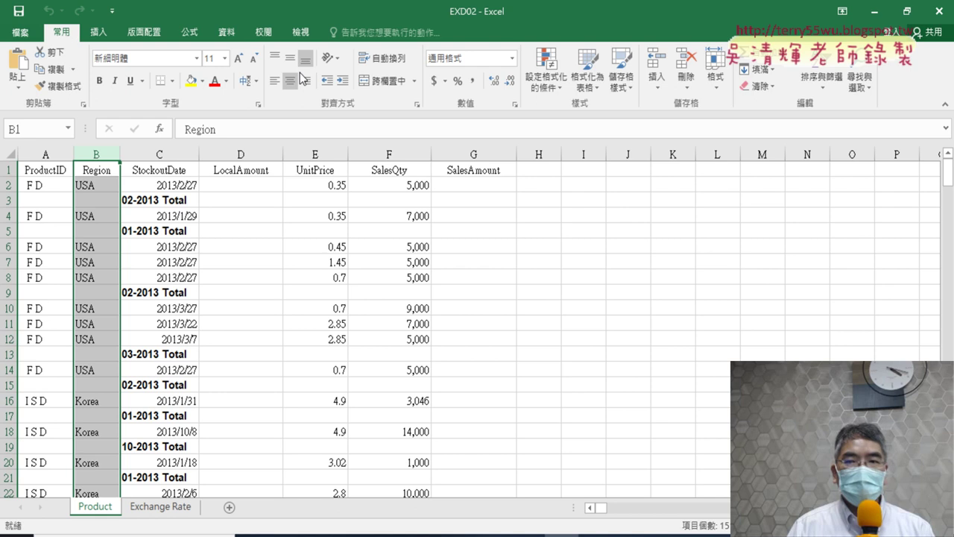
- Open the Home tab's Find & Select dropdown
{"action": "left_click", "coordinate": [866, 92]}
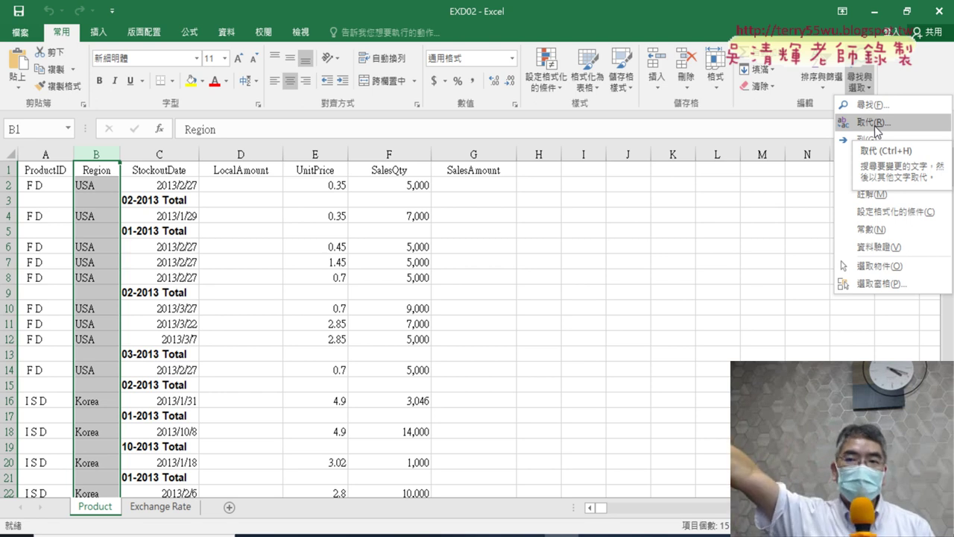
- Open the Find and Replace dialog, switch between its Find and Replace pages, then close it
{"action": "left_click", "coordinate": [871, 122]}
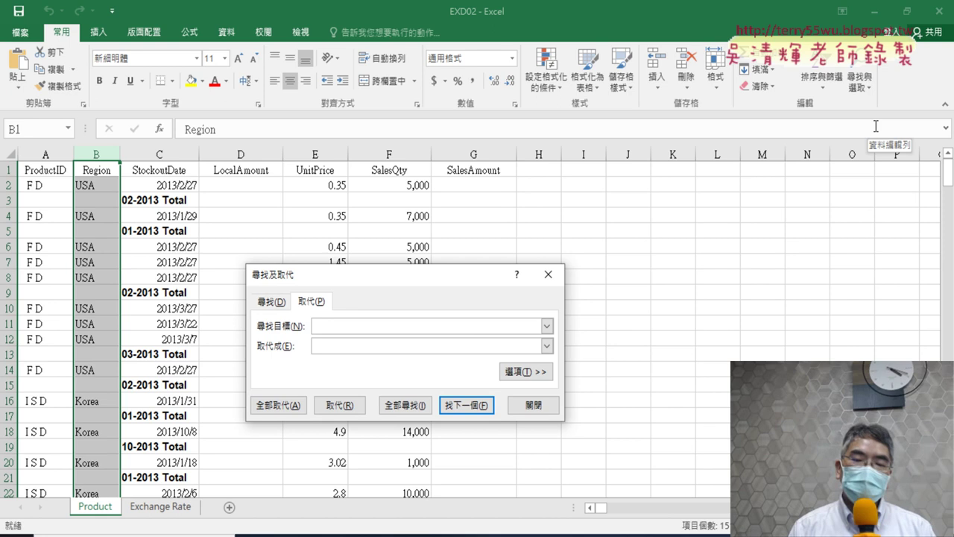
{"action": "left_click", "coordinate": [271, 302]}
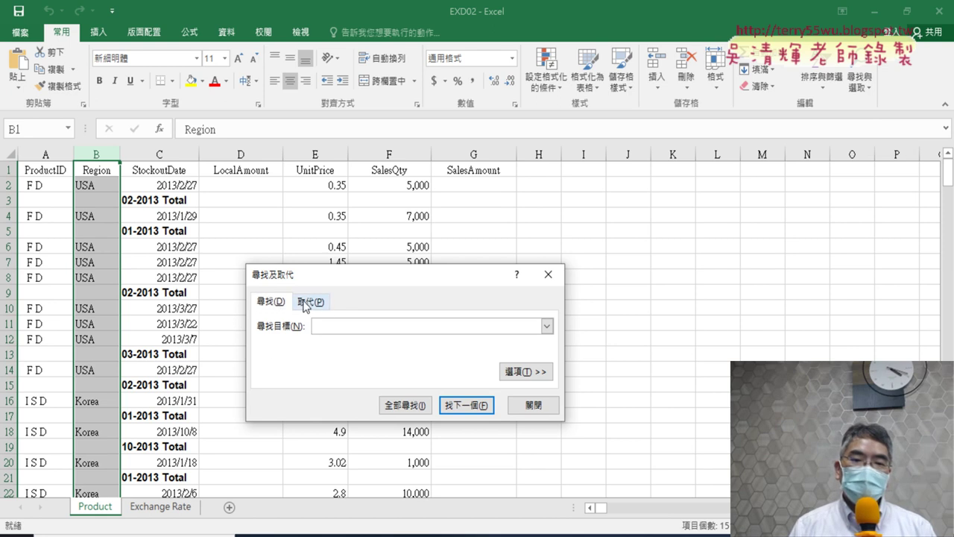
{"action": "left_click", "coordinate": [309, 301]}
{"action": "left_click", "coordinate": [271, 301]}
{"action": "left_click", "coordinate": [309, 301]}
{"action": "left_click_drag", "start_coordinate": [333, 274], "coordinate": [307, 192]}
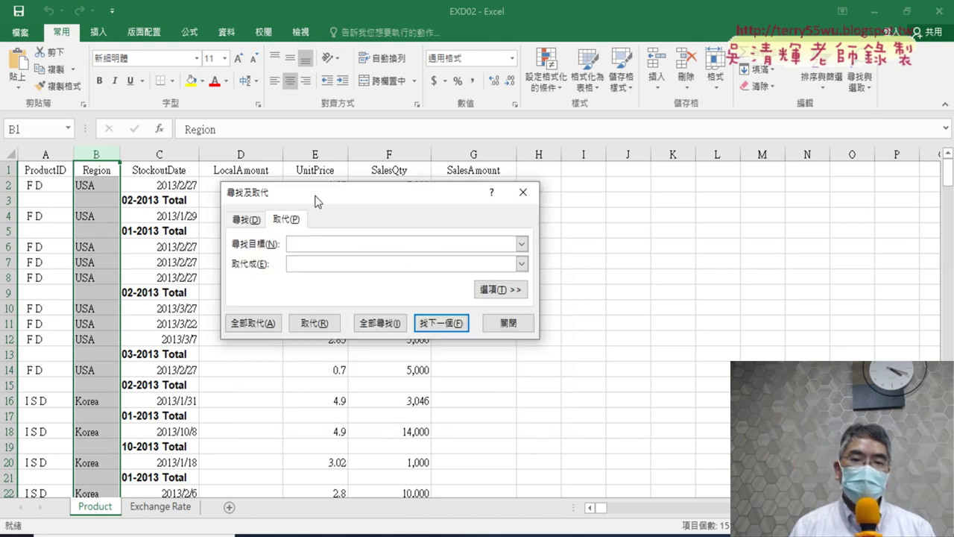
{"action": "left_click", "coordinate": [523, 195]}
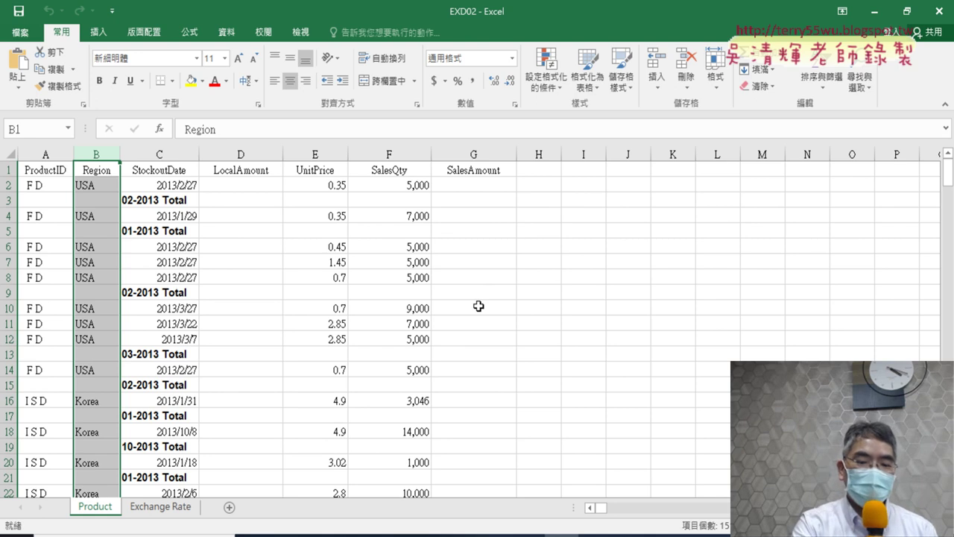
{"action": "key", "text": "ctrl+f"}
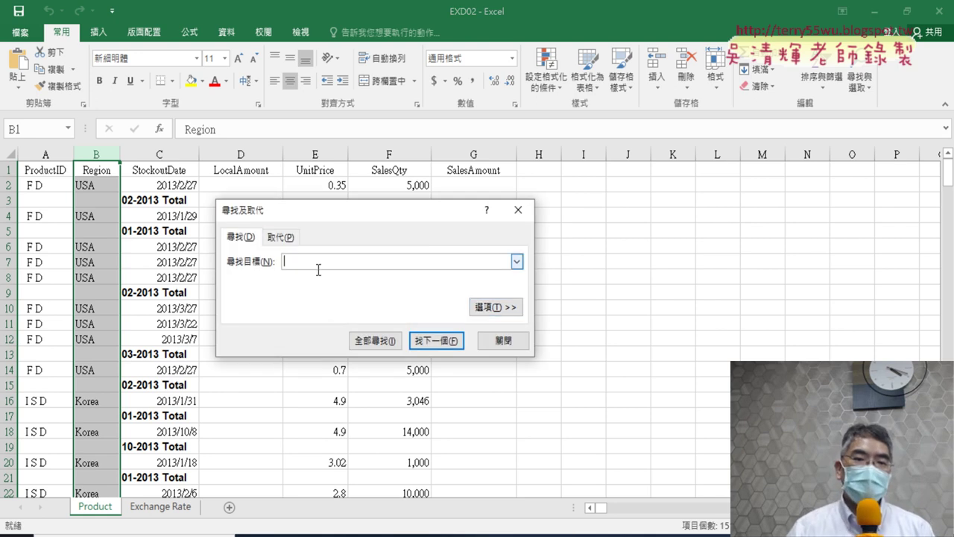
{"action": "left_click", "coordinate": [290, 238]}
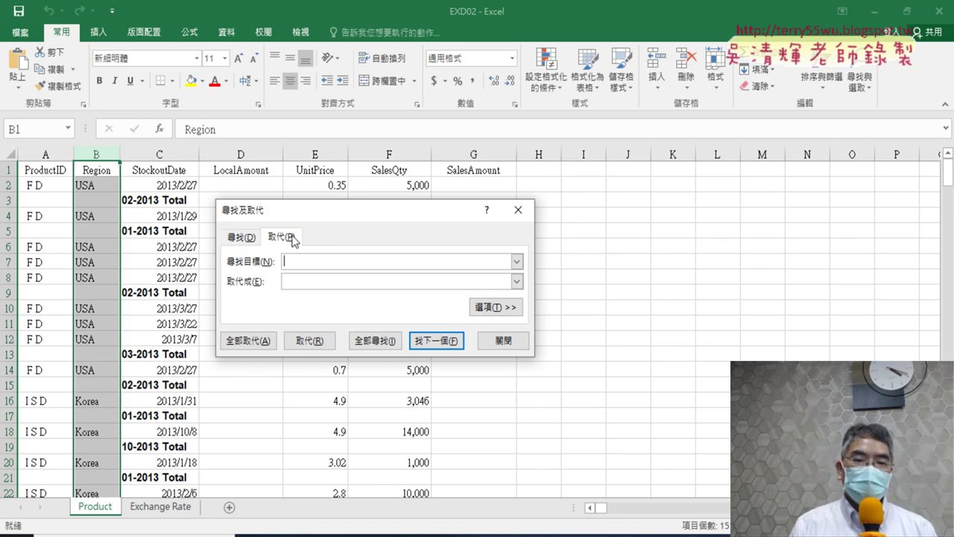
{"action": "left_click", "coordinate": [518, 209]}
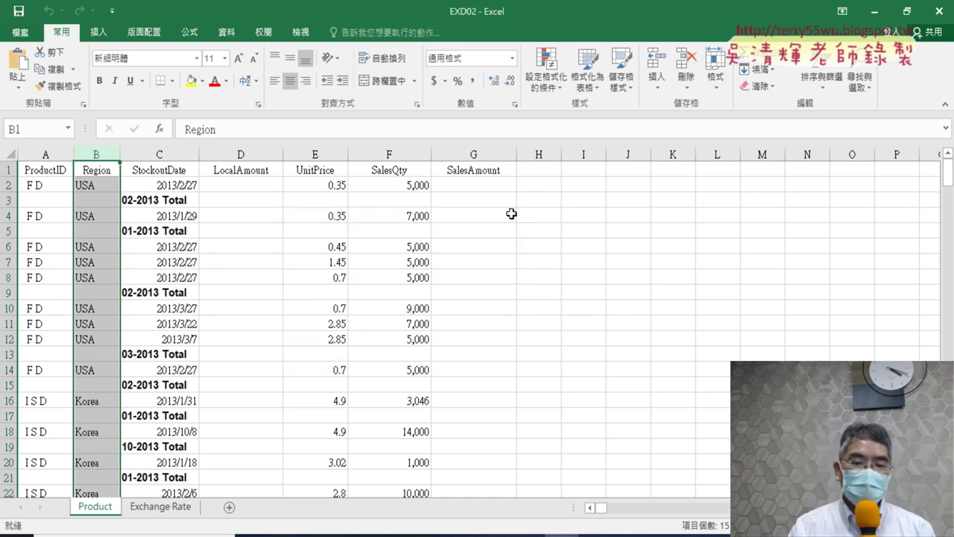
- Reopen Find and Replace with Ctrl+H and enter AUS to replace USA
{"action": "key", "text": "ctrl+h"}
{"action": "type", "text": "USA"}
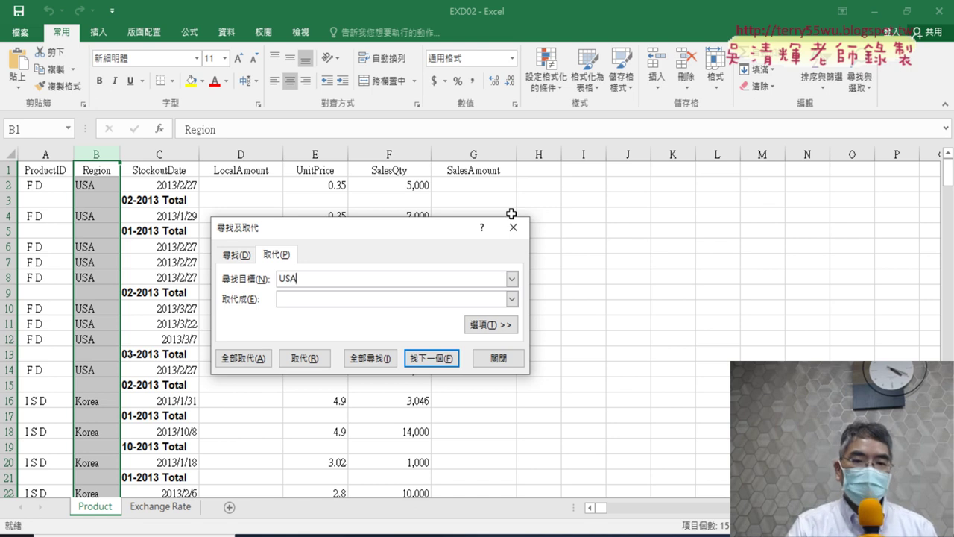
{"action": "key", "text": "Tab"}
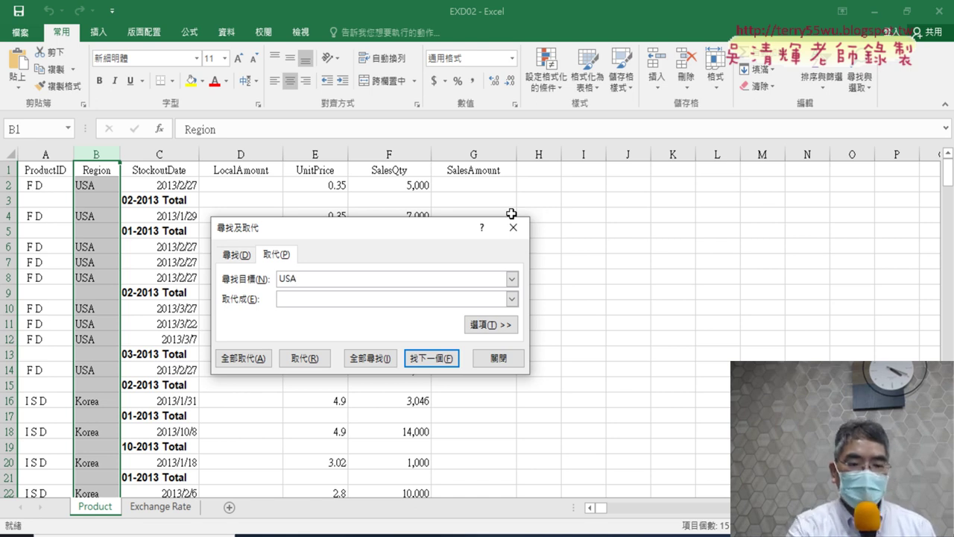
{"action": "type", "text": "AUS"}
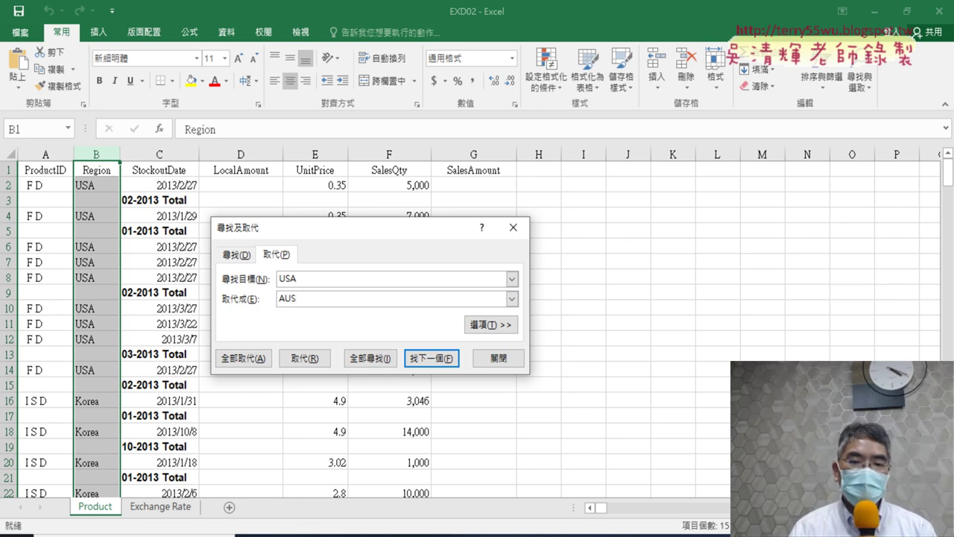
{"action": "left_click", "coordinate": [287, 534]}
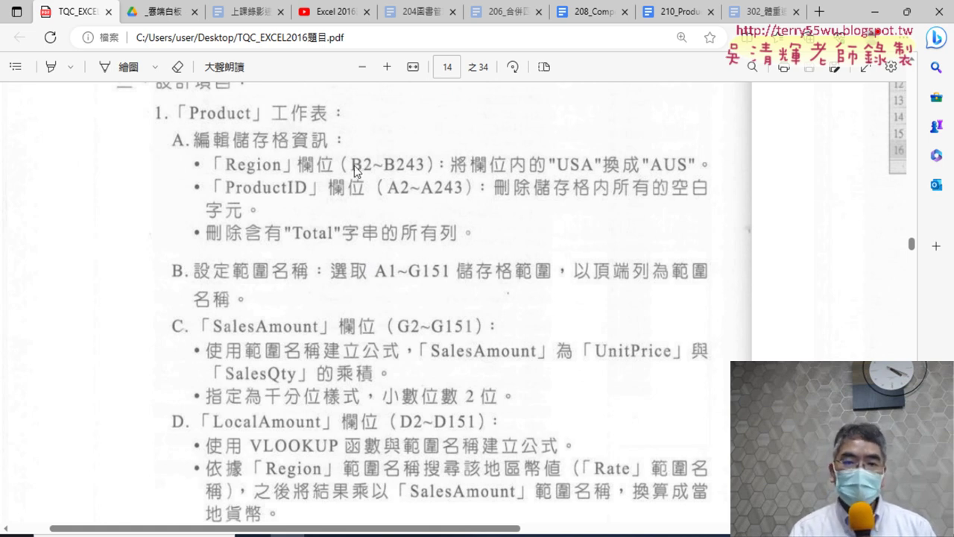
- Check the replace options so the search stays within the current sheet
{"action": "key", "text": "alt+Tab"}
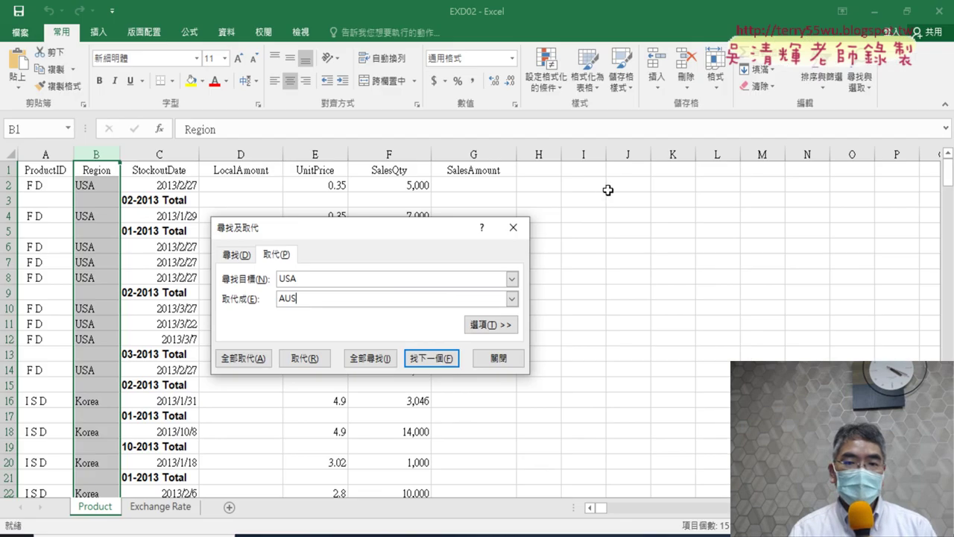
{"action": "left_click_drag", "start_coordinate": [389, 235], "coordinate": [365, 118]}
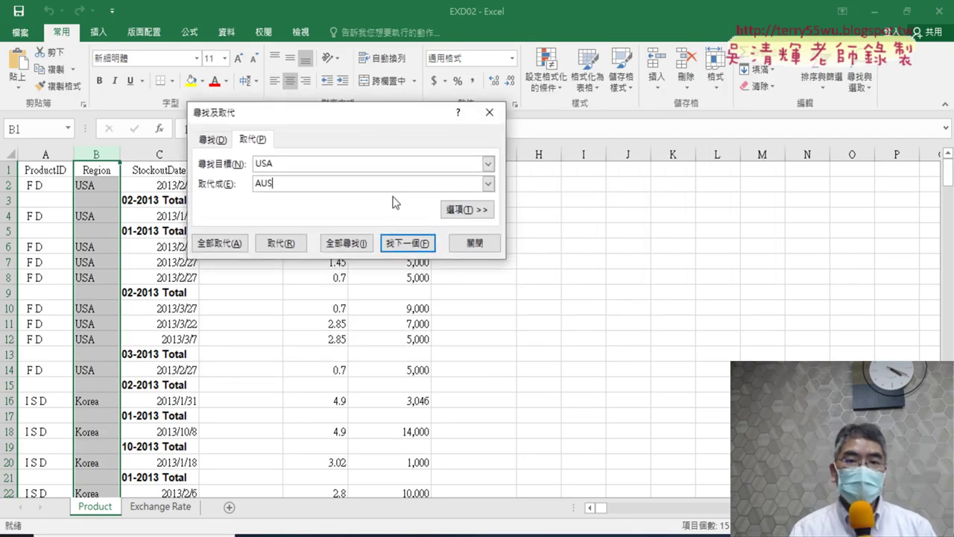
{"action": "left_click", "coordinate": [467, 208]}
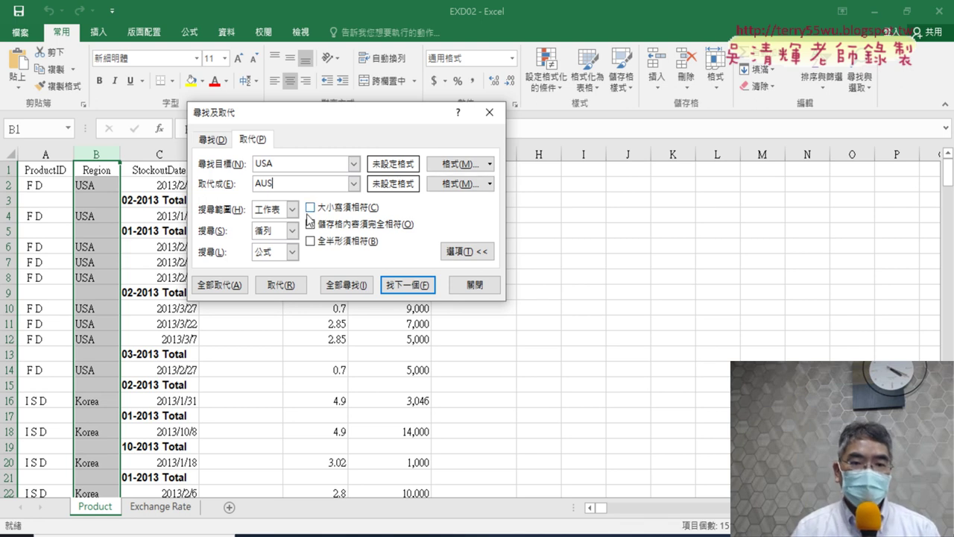
{"action": "left_click", "coordinate": [280, 210]}
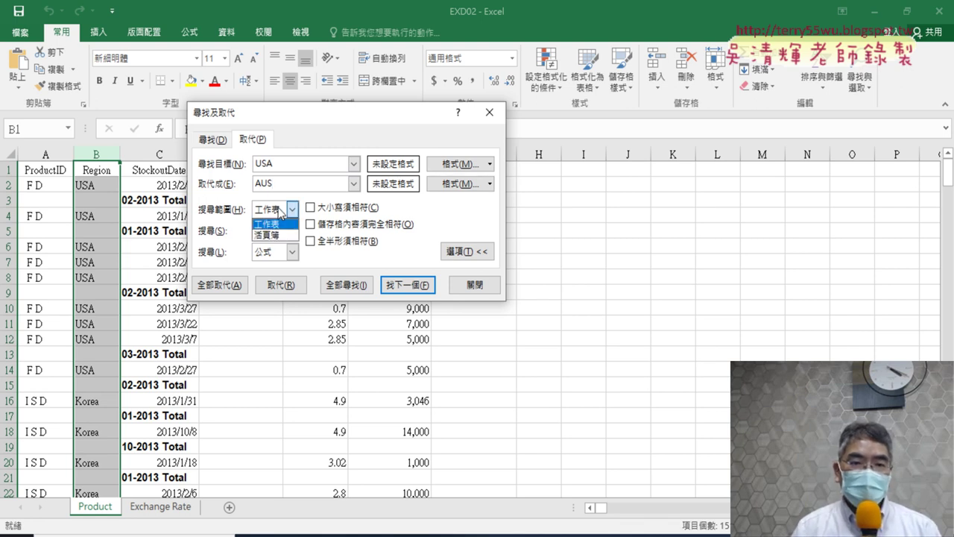
{"action": "left_click", "coordinate": [280, 212]}
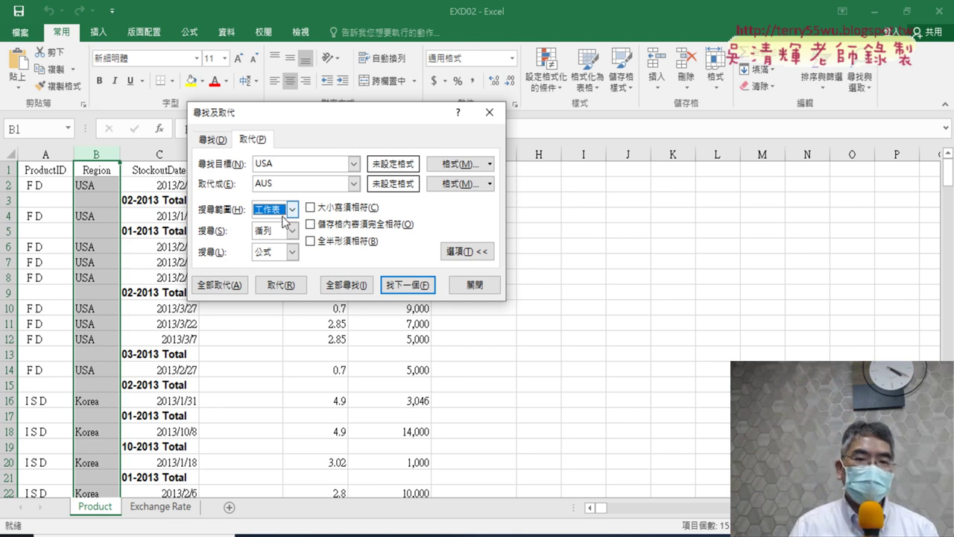
{"action": "left_click", "coordinate": [461, 251]}
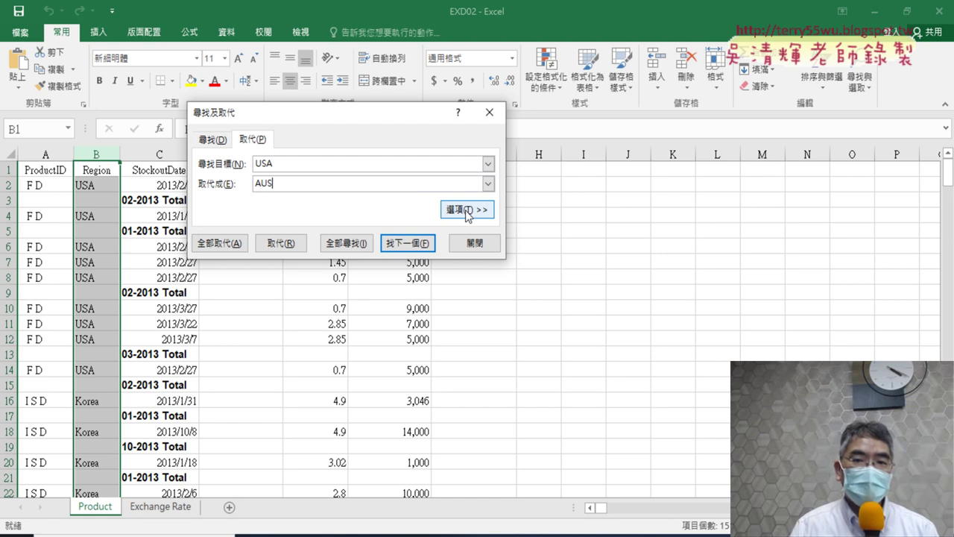
- Replace all USA with AUS, confirming the 57 replacements and closing the dialog
{"action": "left_click", "coordinate": [216, 244]}
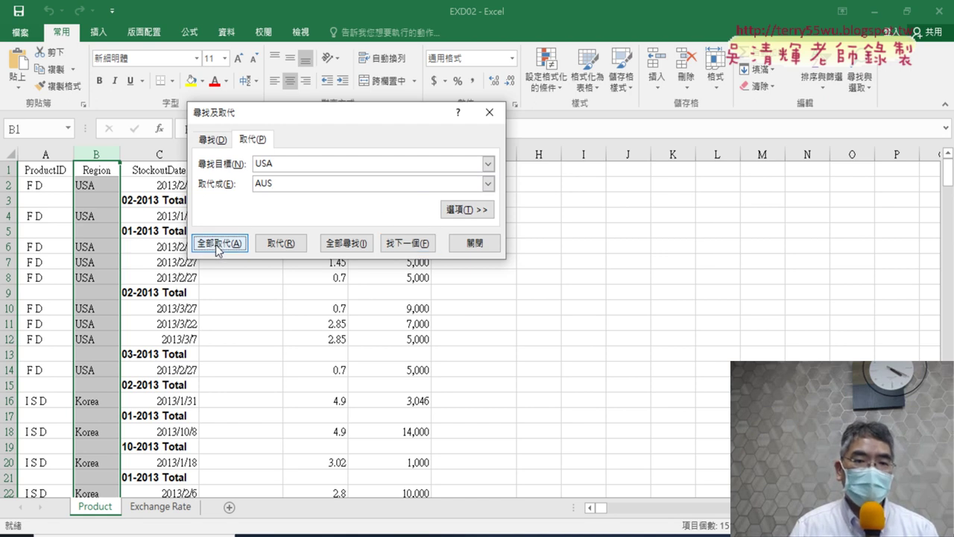
{"action": "left_click_drag", "start_coordinate": [459, 262], "coordinate": [270, 216]}
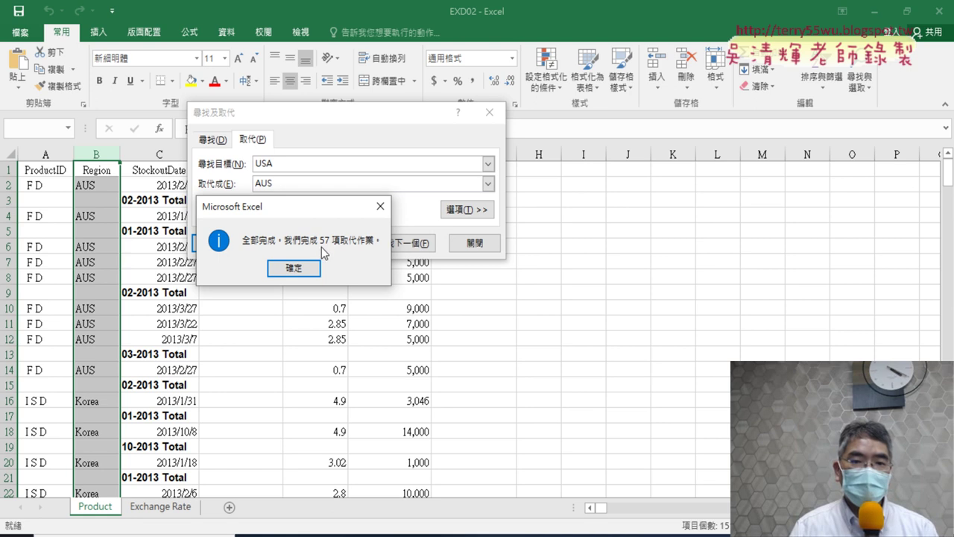
{"action": "left_click", "coordinate": [301, 268]}
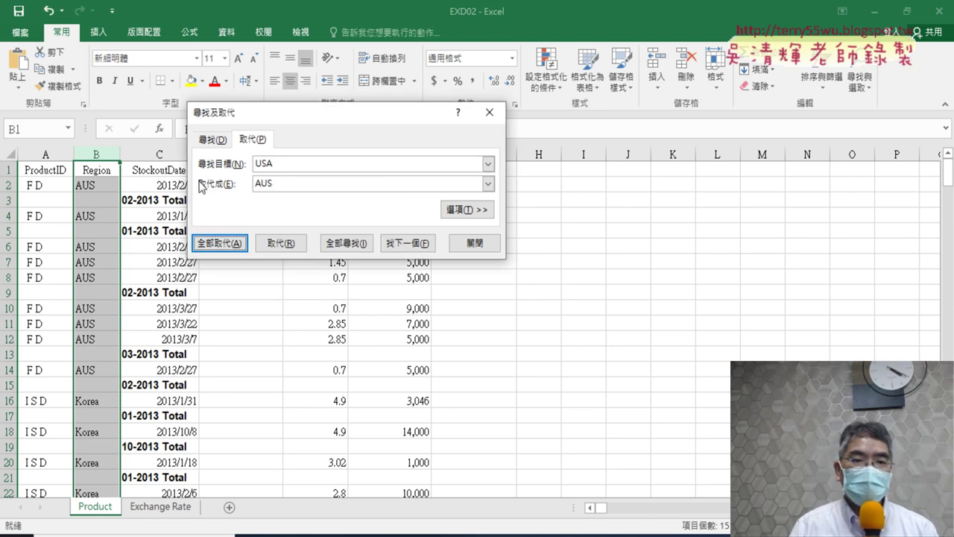
{"action": "left_click", "coordinate": [488, 243]}
{"action": "left_click", "coordinate": [288, 534]}
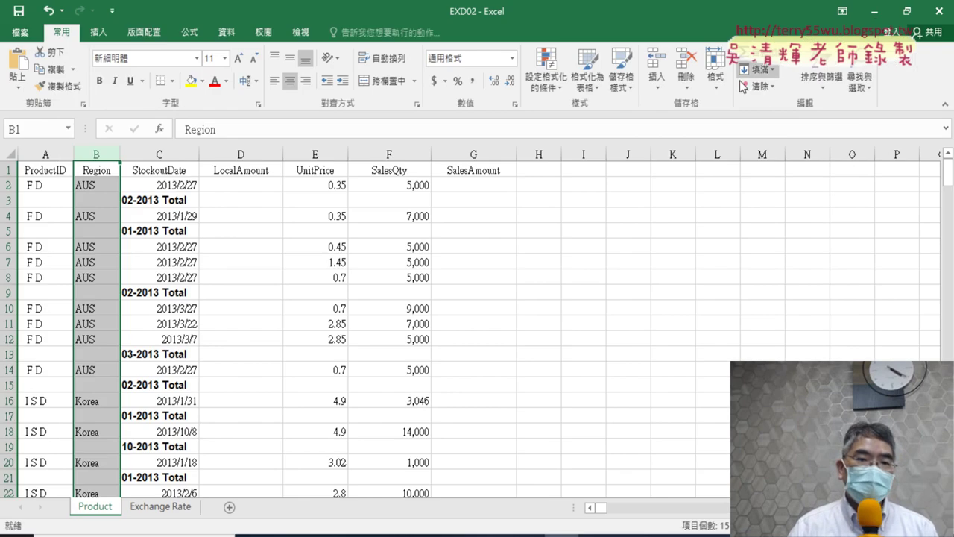
- Select the ProductID column A and reopen the Replace dialog
{"action": "left_click", "coordinate": [874, 11]}
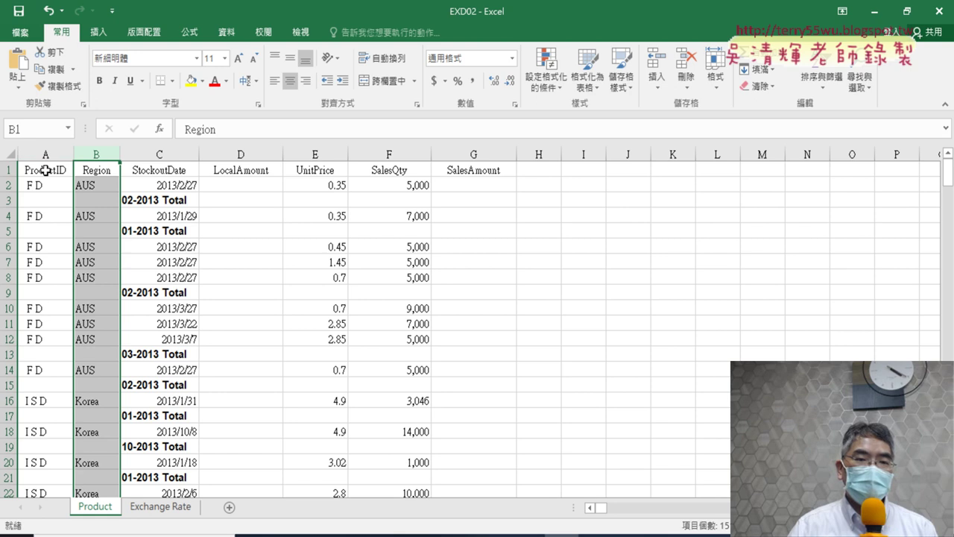
{"action": "left_click", "coordinate": [46, 154]}
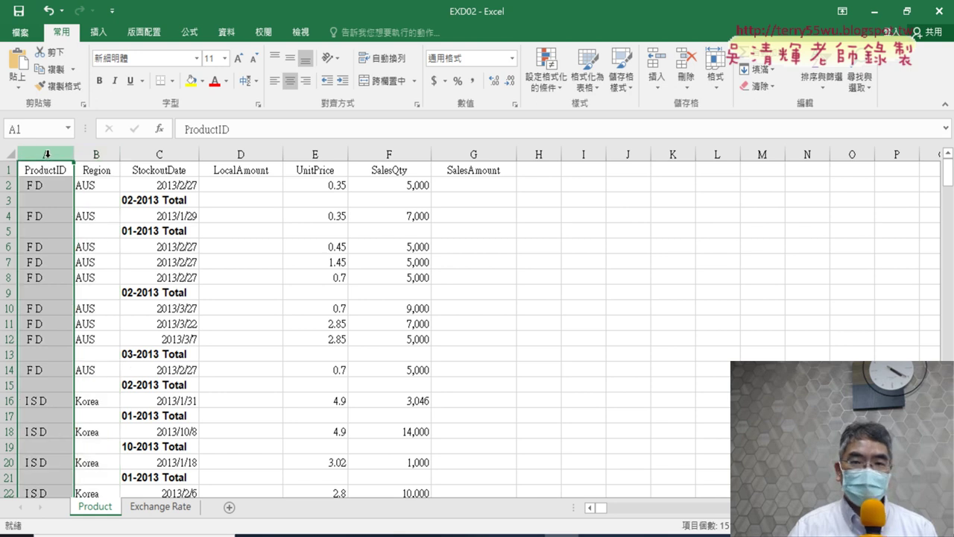
{"action": "left_click", "coordinate": [861, 82]}
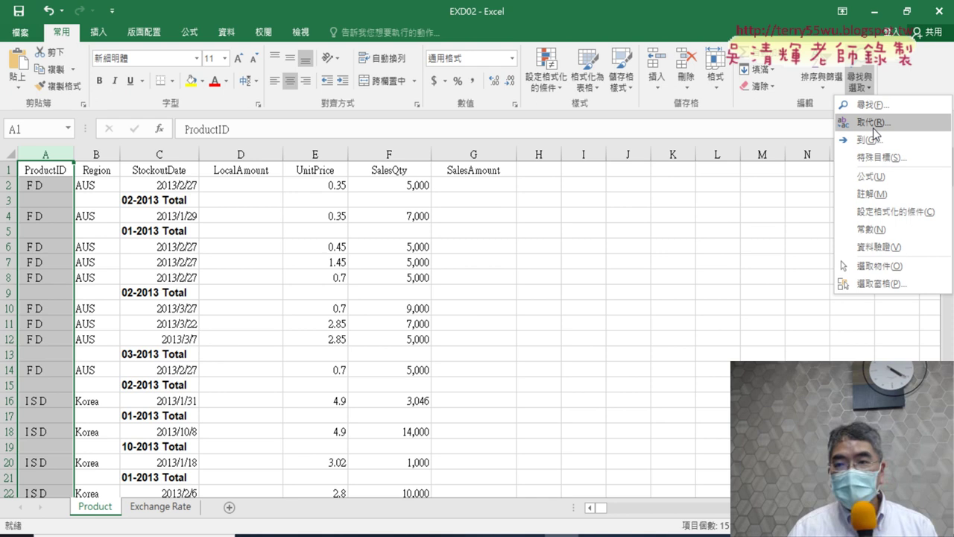
{"action": "left_click", "coordinate": [877, 123]}
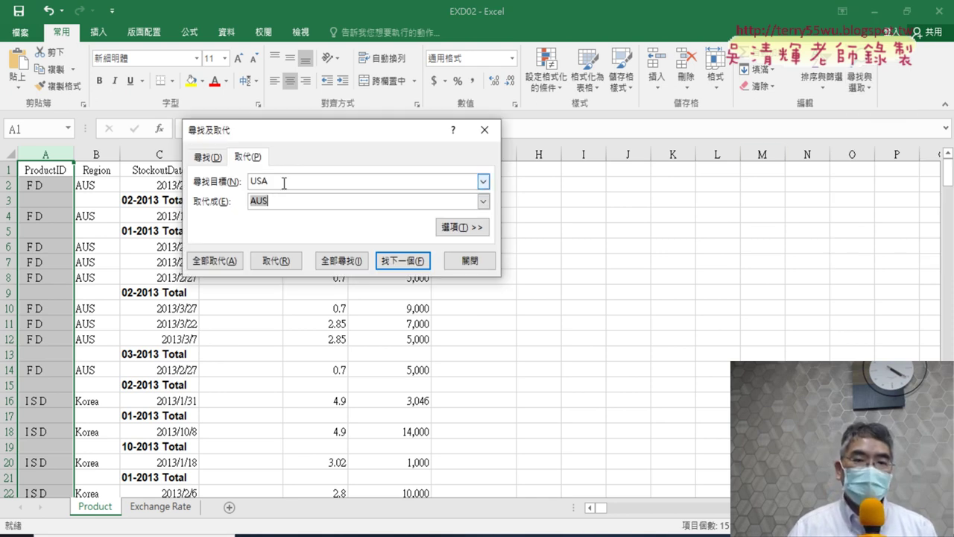
- Empty USA and AUS from the Find and Replace fields, close the dialog, and select A2
{"action": "key", "text": "shift+Tab"}
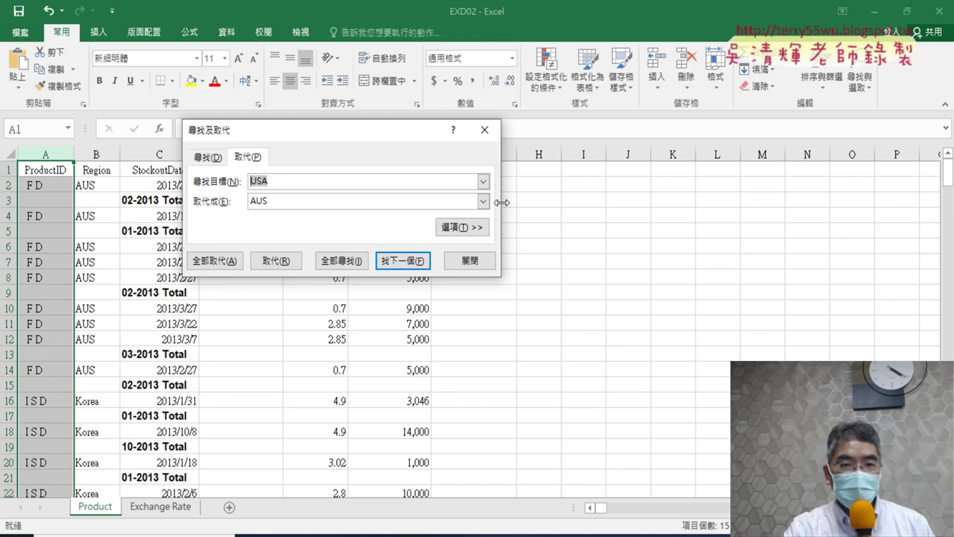
{"action": "key", "text": "BackSpace"}
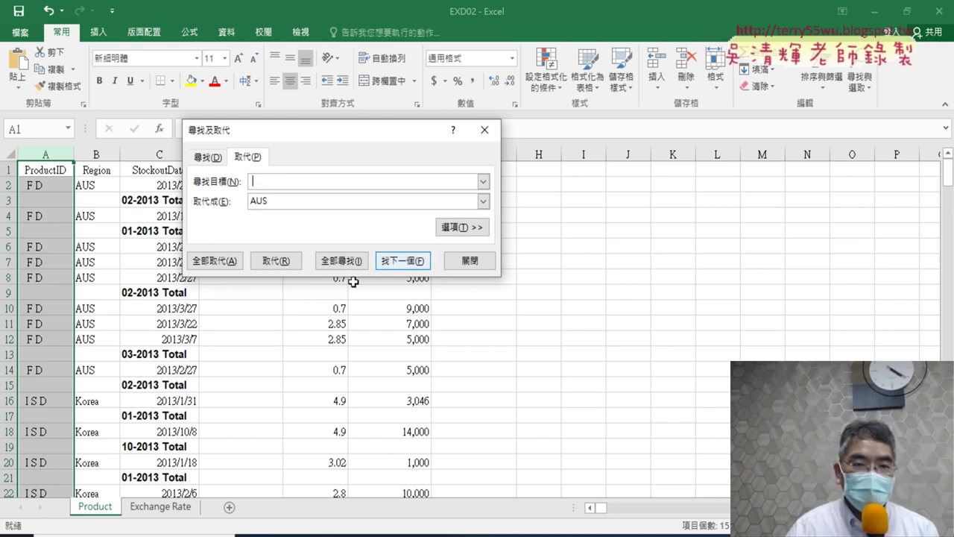
{"action": "double_click", "coordinate": [275, 203]}
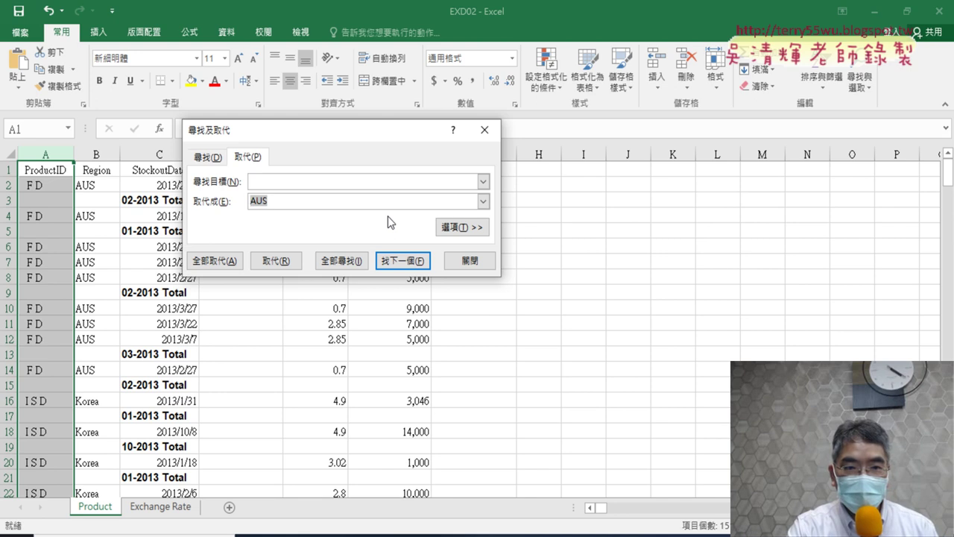
{"action": "key", "text": "Delete"}
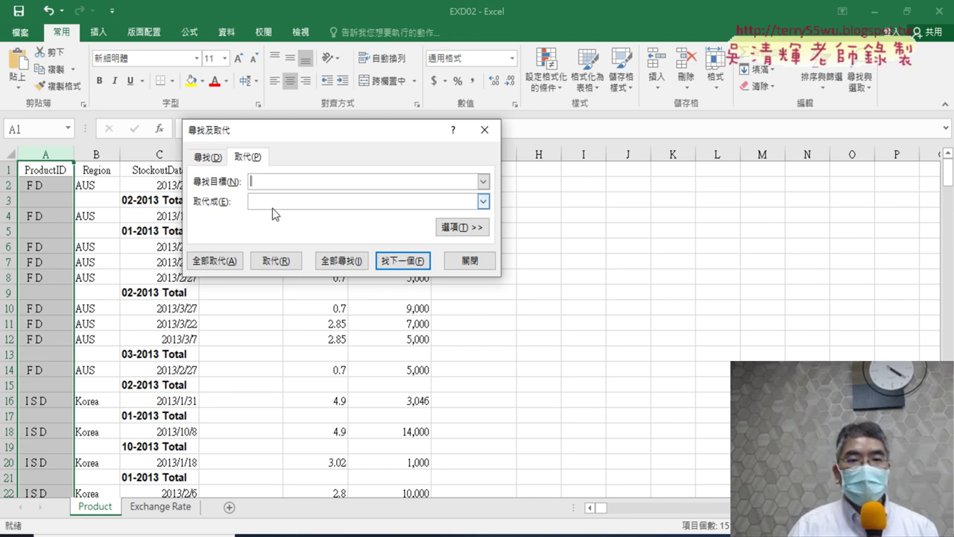
{"action": "left_click", "coordinate": [264, 202]}
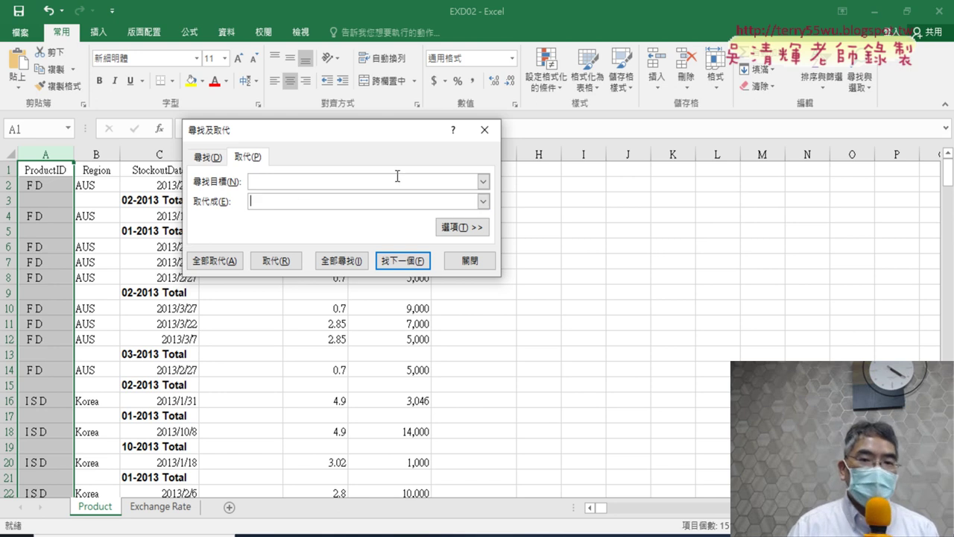
{"action": "left_click", "coordinate": [484, 130]}
{"action": "left_click", "coordinate": [37, 186]}
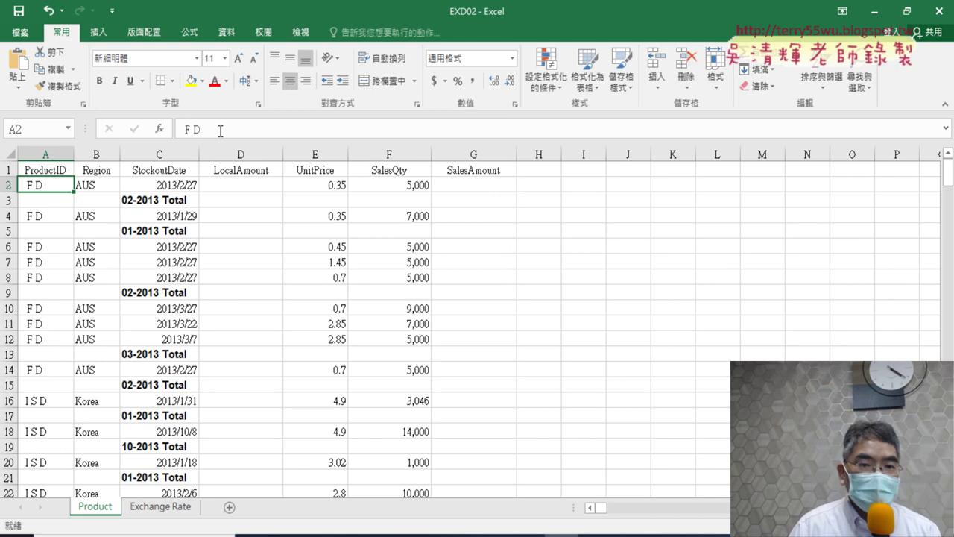
{"action": "left_click", "coordinate": [195, 128]}
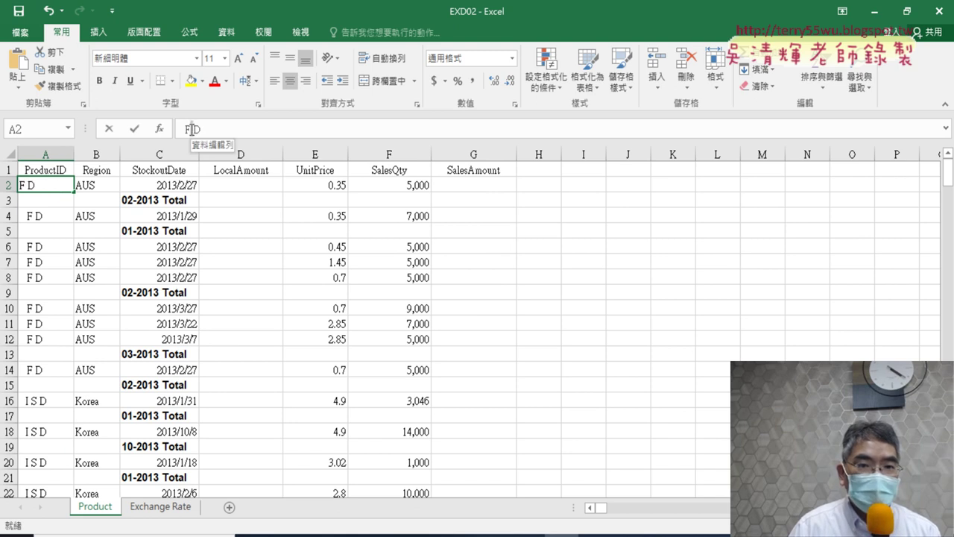
{"action": "left_click", "coordinate": [192, 129]}
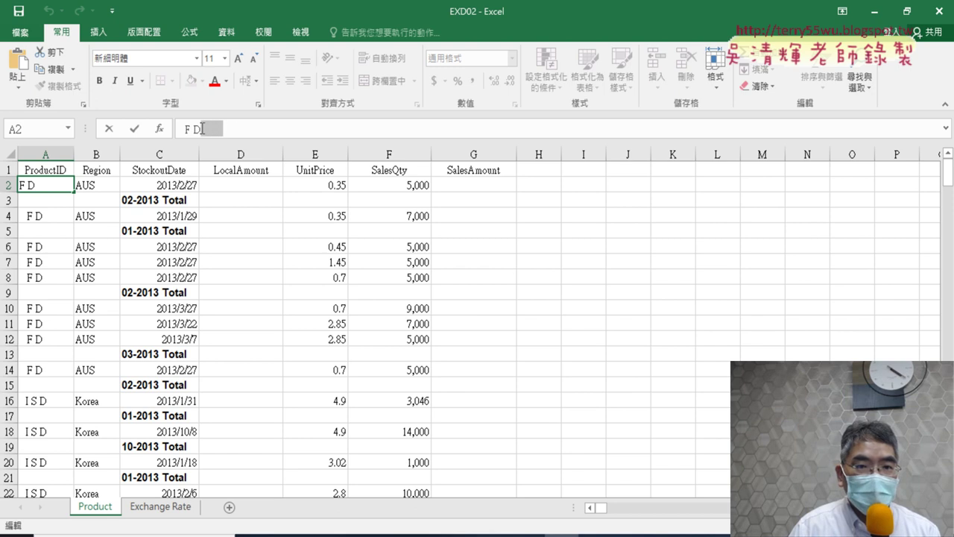
{"action": "left_click", "coordinate": [181, 130]}
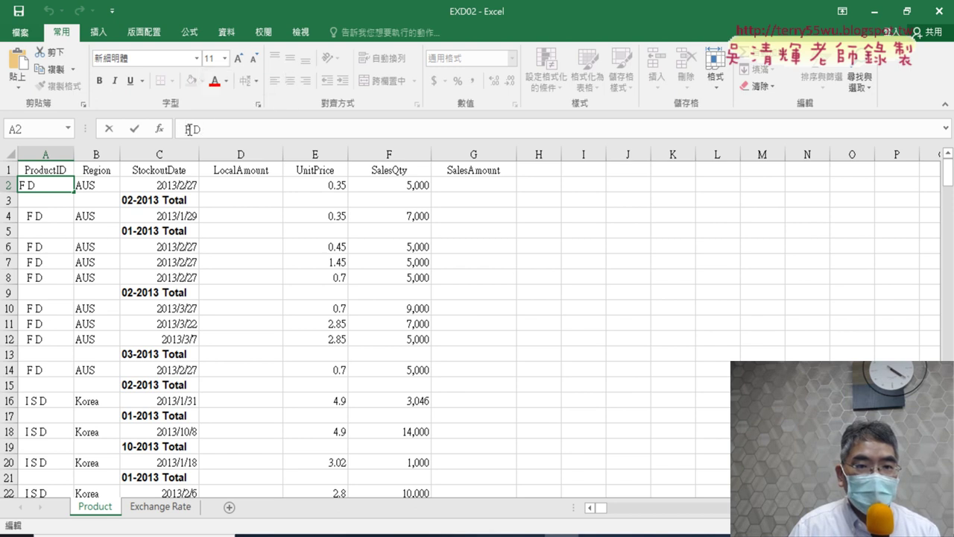
{"action": "left_click_drag", "start_coordinate": [186, 129], "coordinate": [328, 127]}
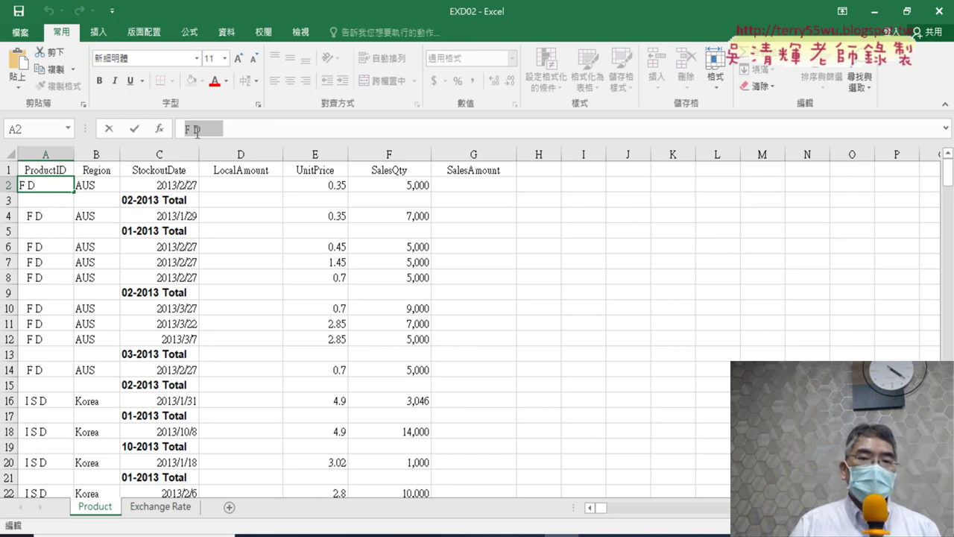
{"action": "left_click", "coordinate": [50, 170]}
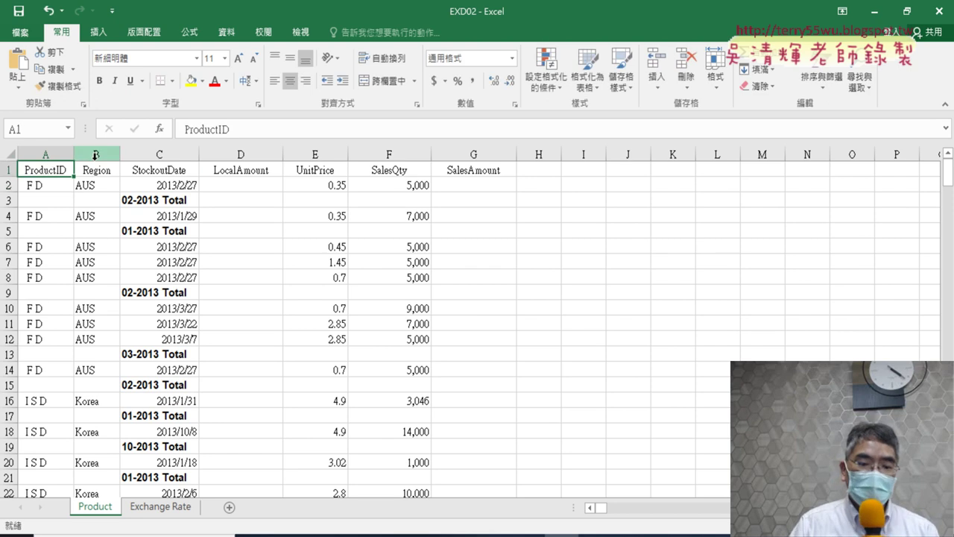
- Replace all spaces with nothing, removing ProductID spaces in 1443 replacements
{"action": "key", "text": "ctrl+h"}
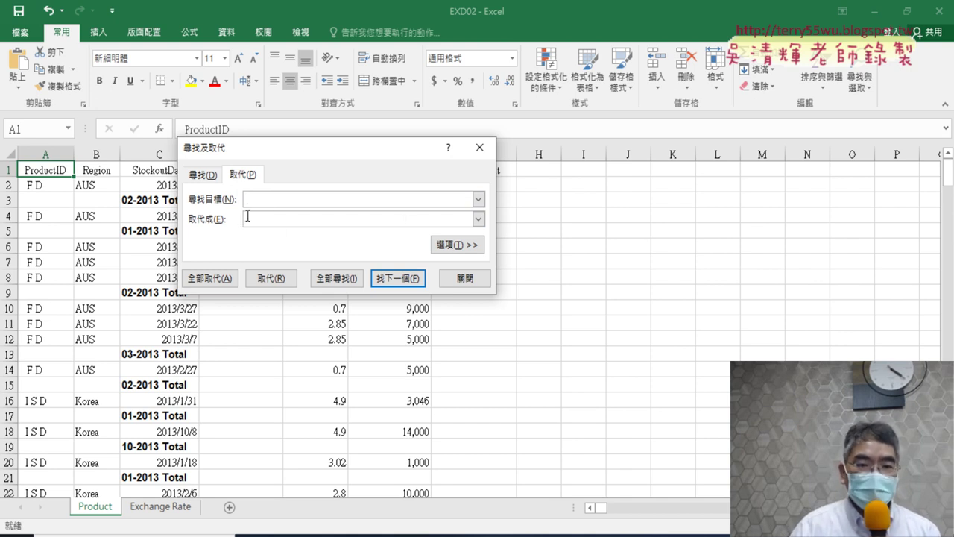
{"action": "left_click", "coordinate": [199, 280]}
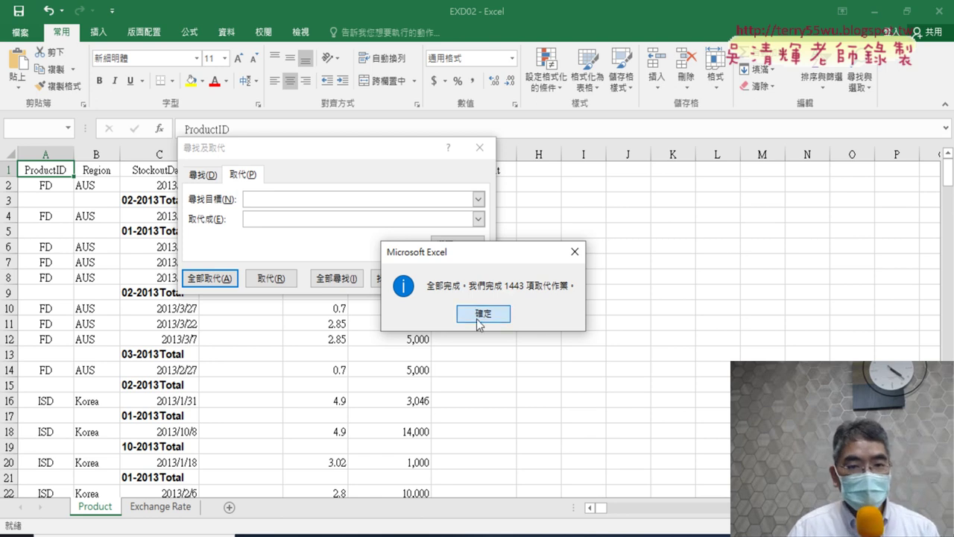
{"action": "left_click", "coordinate": [480, 314]}
{"action": "left_click_drag", "start_coordinate": [408, 152], "coordinate": [790, 132]}
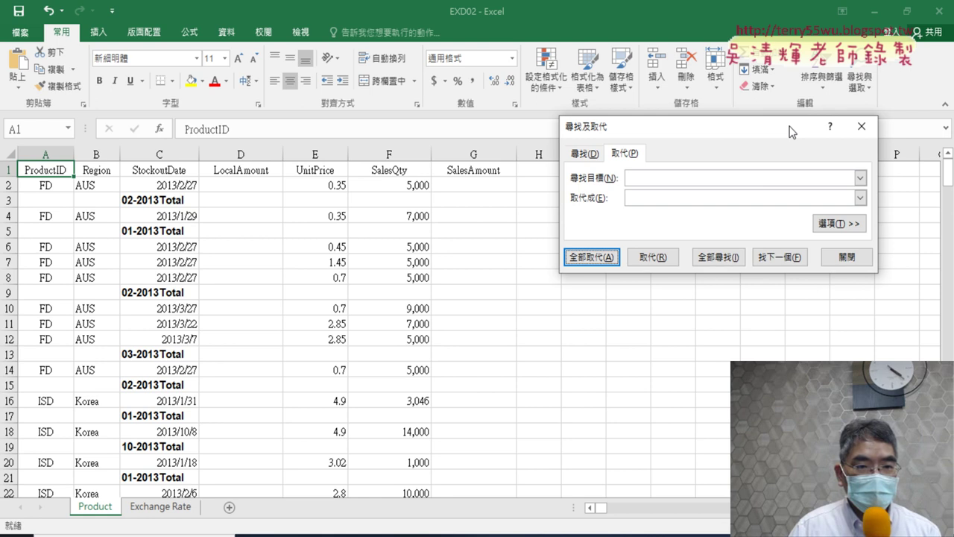
{"action": "key", "text": "alt+Tab"}
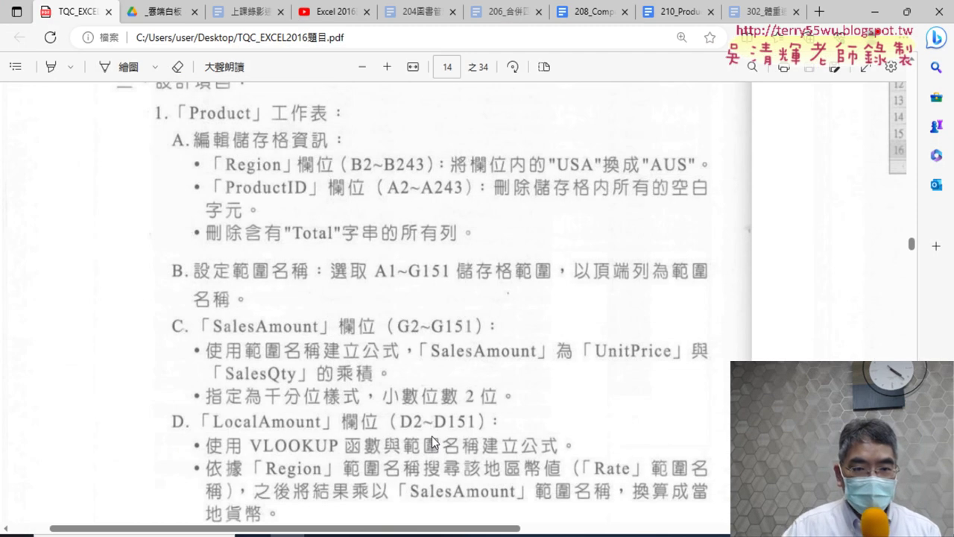
- Run Replace All again on column A, which finds nothing left to replace
{"action": "key", "text": "alt+Tab"}
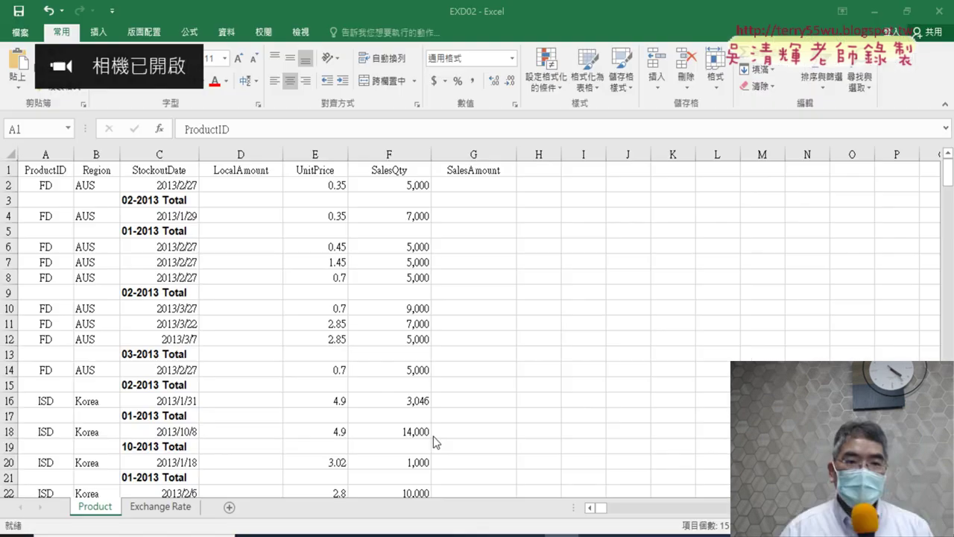
{"action": "left_click", "coordinate": [45, 154]}
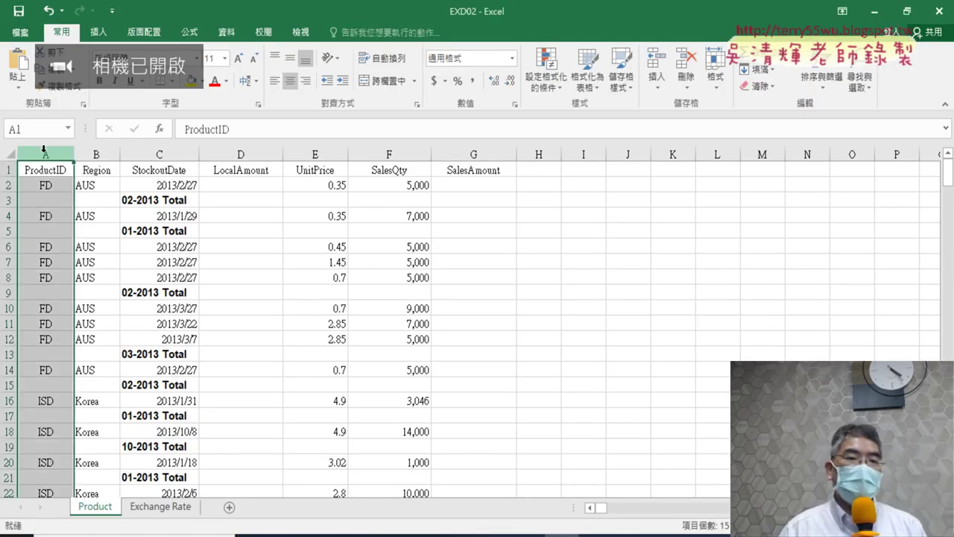
{"action": "left_click", "coordinate": [863, 80]}
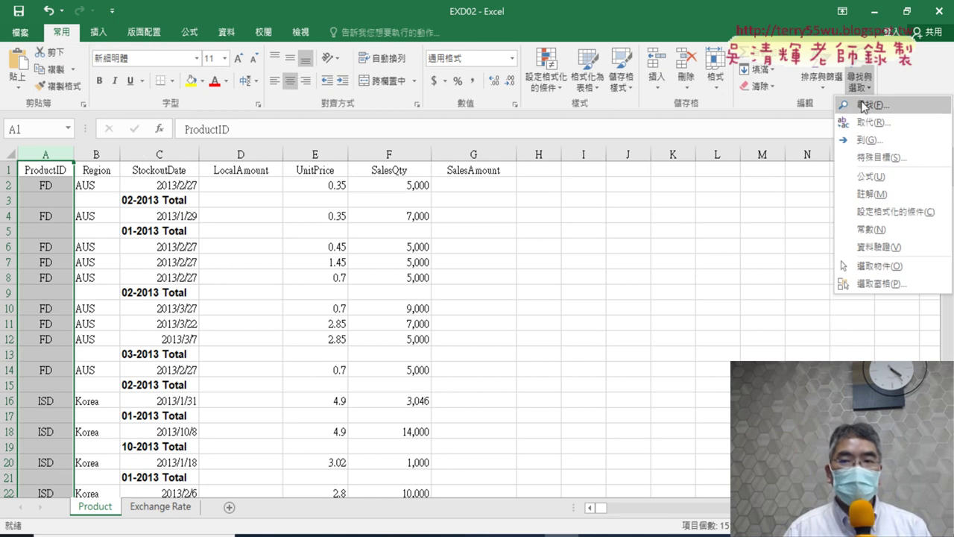
{"action": "left_click", "coordinate": [872, 122]}
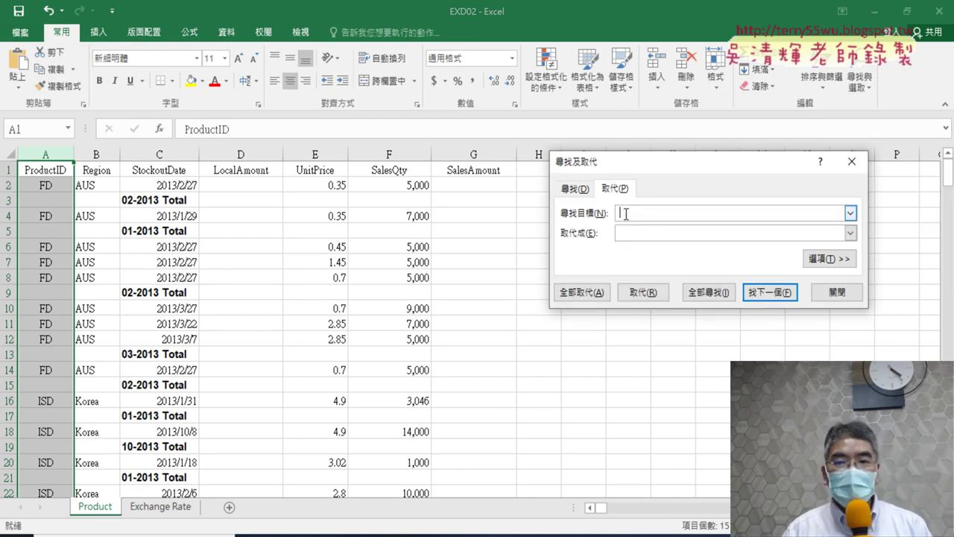
{"action": "left_click", "coordinate": [587, 292]}
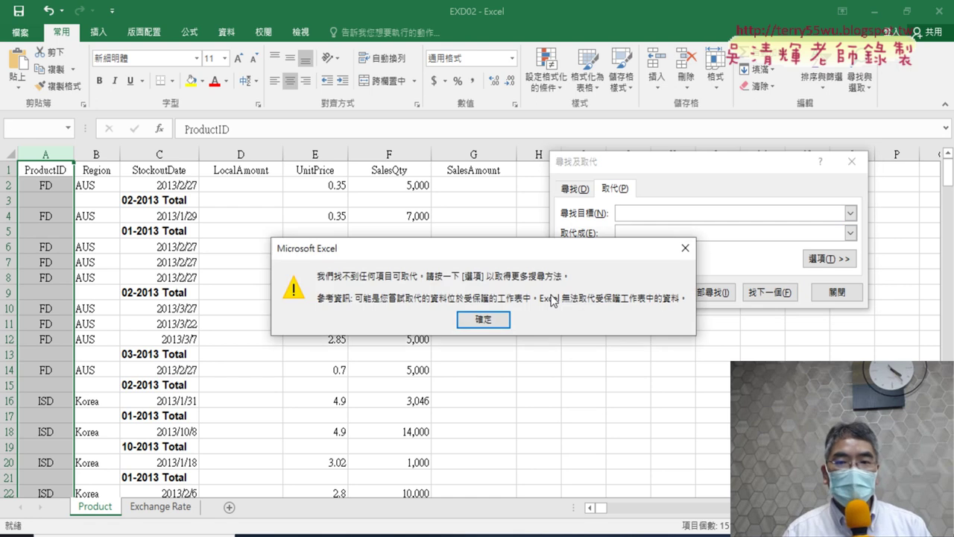
{"action": "left_click", "coordinate": [483, 319]}
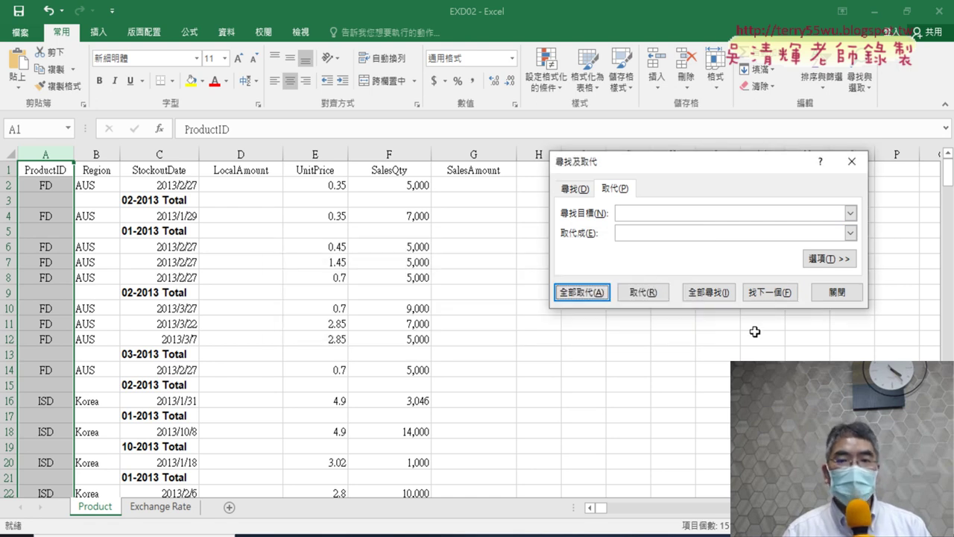
{"action": "left_click", "coordinate": [838, 293]}
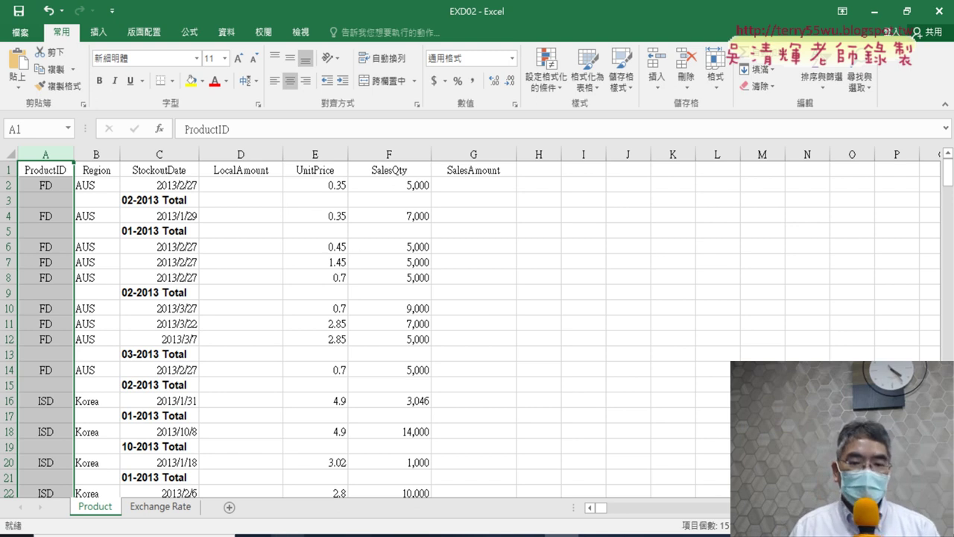
{"action": "key", "text": "alt+Tab"}
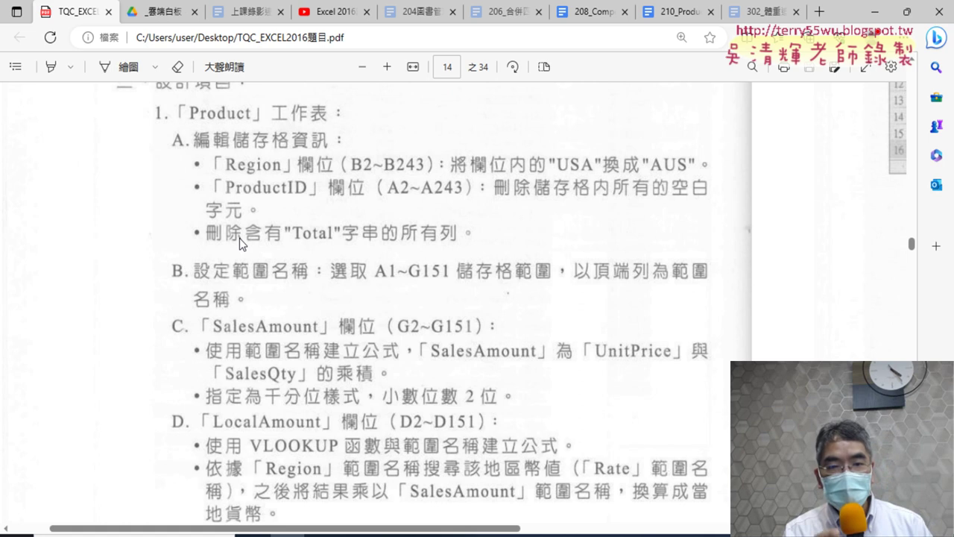
{"action": "left_click", "coordinate": [875, 11]}
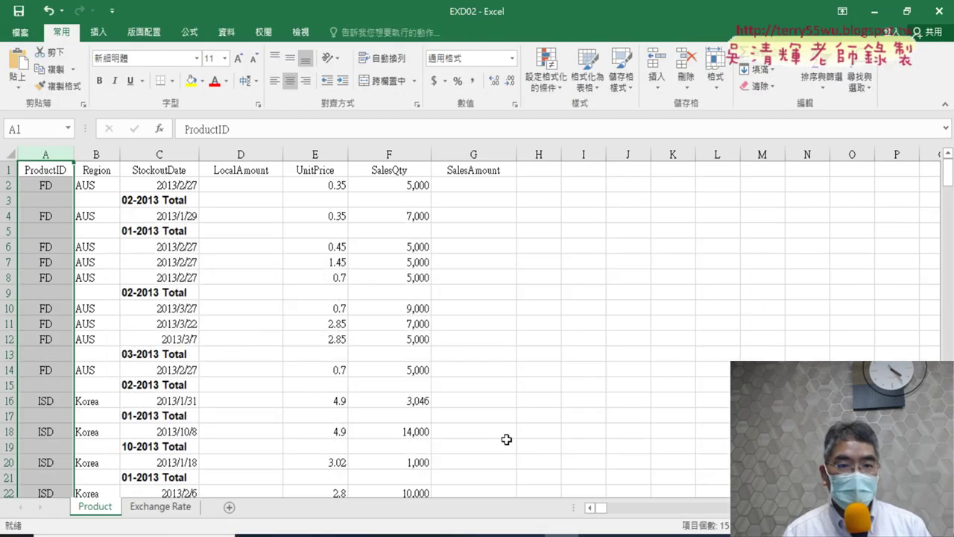
{"action": "left_click", "coordinate": [181, 200]}
{"action": "left_click", "coordinate": [178, 233]}
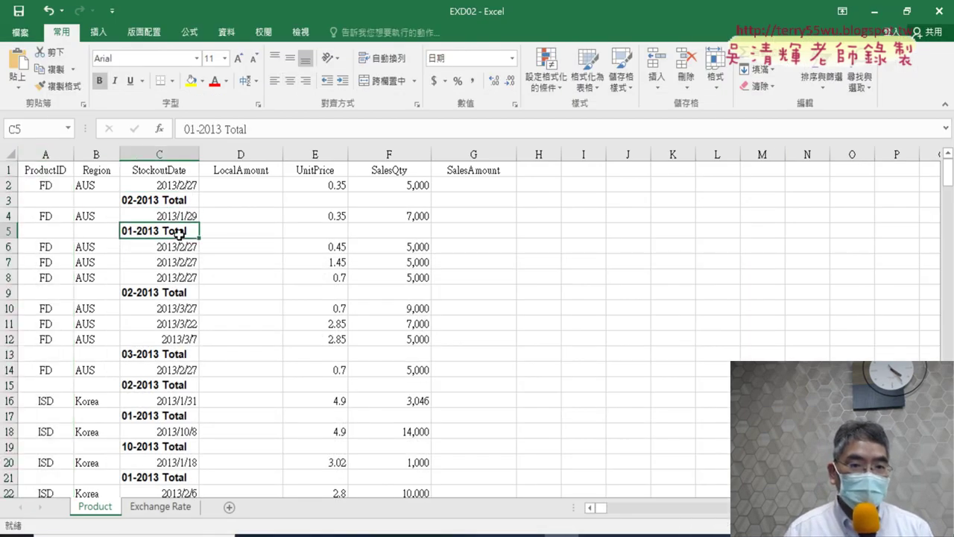
{"action": "left_click", "coordinate": [178, 294]}
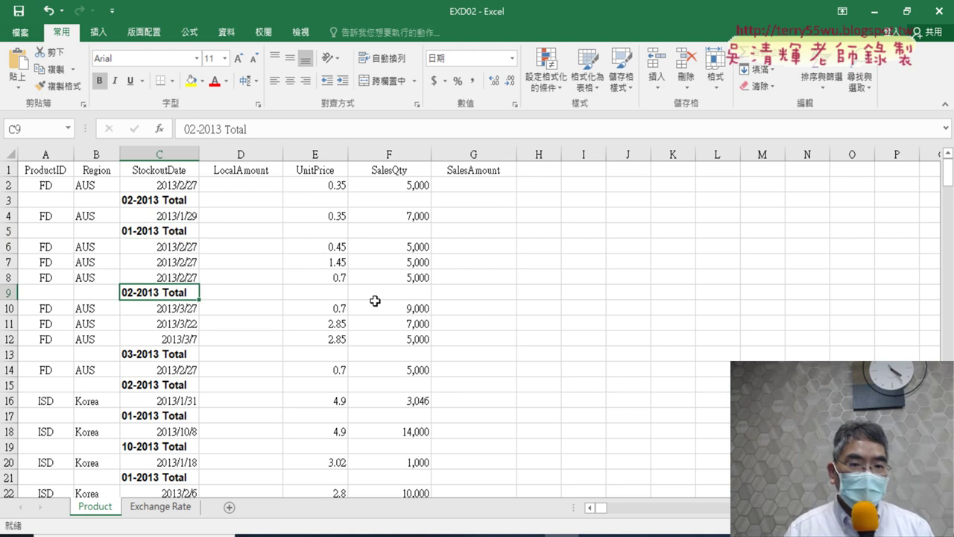
{"action": "left_click", "coordinate": [9, 200]}
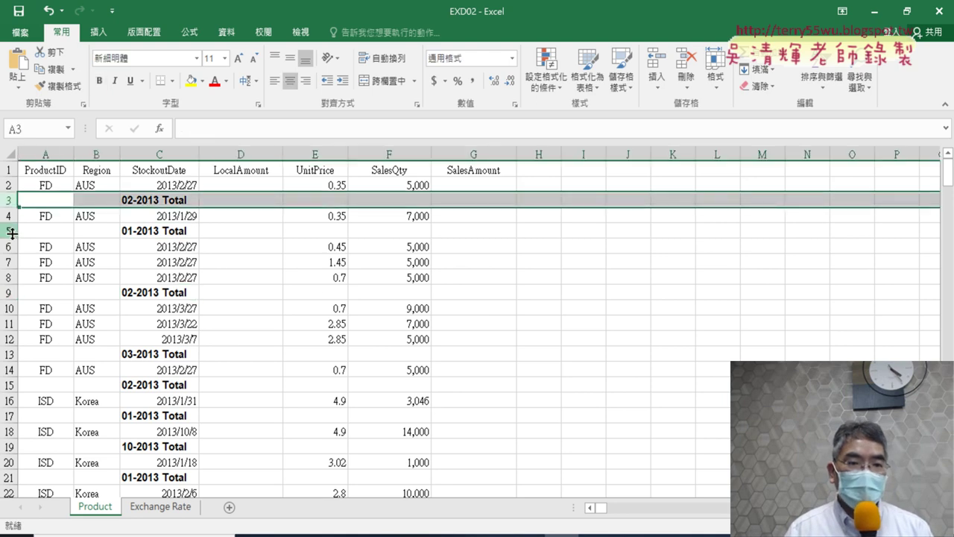
{"action": "scroll", "coordinate": [57, 295], "scroll_direction": "down", "scroll_amount": 3}
{"action": "scroll", "coordinate": [57, 295], "scroll_direction": "down", "scroll_amount": 9}
{"action": "scroll", "coordinate": [58, 295], "scroll_direction": "down", "scroll_amount": 4}
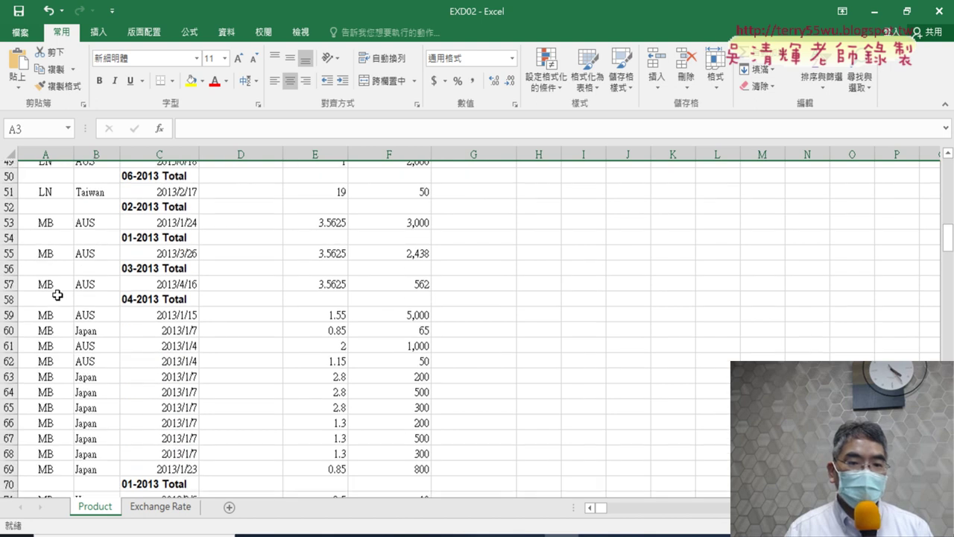
{"action": "scroll", "coordinate": [57, 295], "scroll_direction": "down", "scroll_amount": 8}
{"action": "scroll", "coordinate": [57, 295], "scroll_direction": "down", "scroll_amount": 8}
{"action": "scroll", "coordinate": [57, 295], "scroll_direction": "down", "scroll_amount": 7}
{"action": "scroll", "coordinate": [59, 295], "scroll_direction": "down", "scroll_amount": 4}
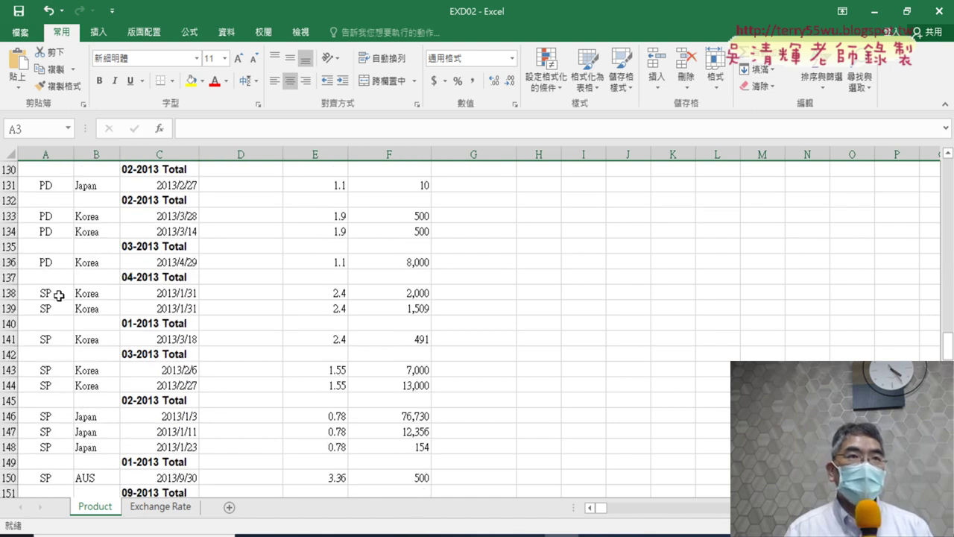
{"action": "scroll", "coordinate": [59, 295], "scroll_direction": "up", "scroll_amount": 8}
{"action": "scroll", "coordinate": [68, 298], "scroll_direction": "up", "scroll_amount": 5}
{"action": "scroll", "coordinate": [71, 276], "scroll_direction": "up", "scroll_amount": 9}
{"action": "scroll", "coordinate": [68, 277], "scroll_direction": "up", "scroll_amount": 8}
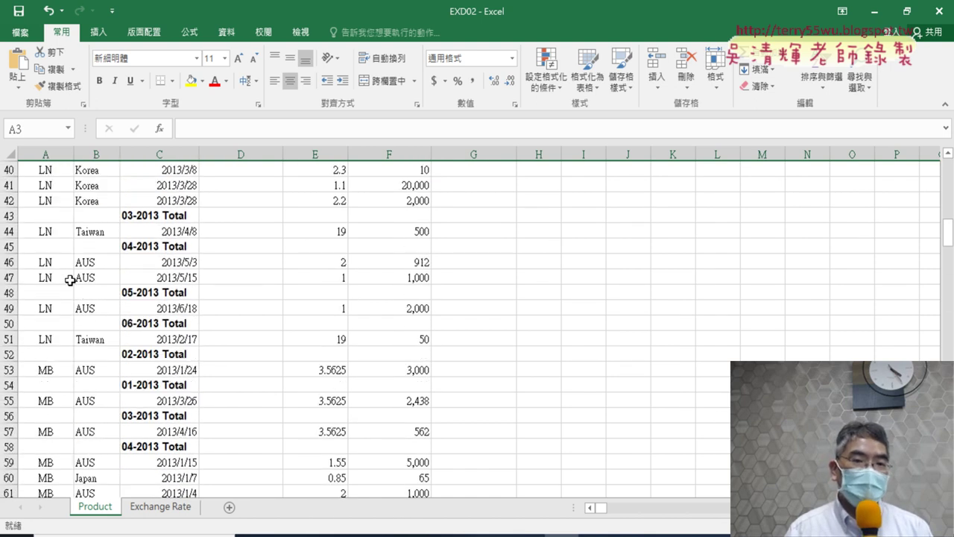
{"action": "scroll", "coordinate": [70, 280], "scroll_direction": "up", "scroll_amount": 8}
{"action": "scroll", "coordinate": [67, 277], "scroll_direction": "up", "scroll_amount": 5}
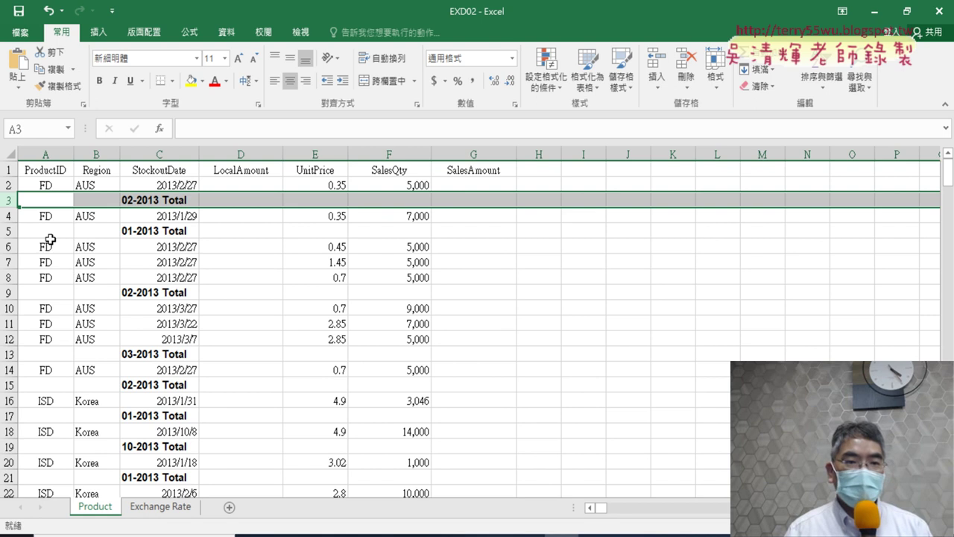
{"action": "left_click", "coordinate": [9, 230], "text": "ctrl"}
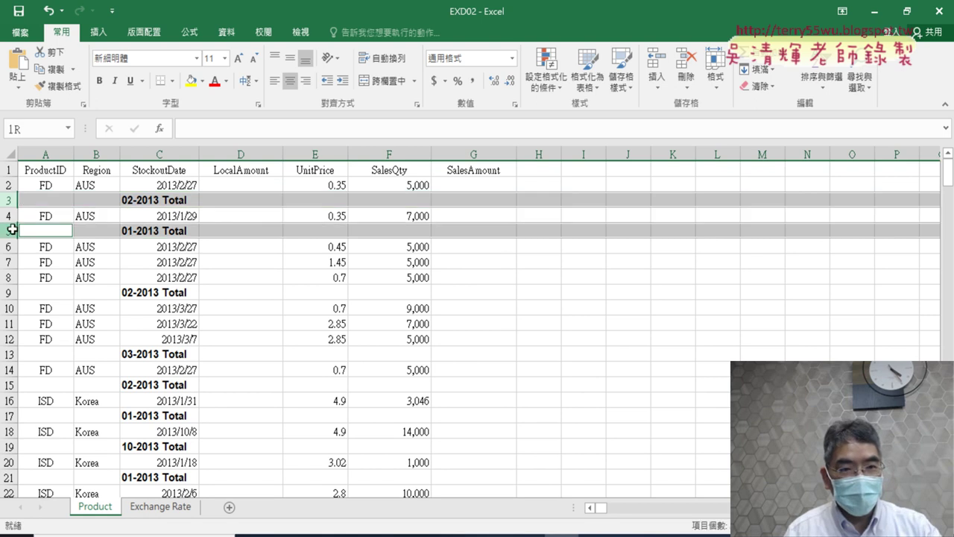
{"action": "left_click", "coordinate": [14, 292], "text": "ctrl"}
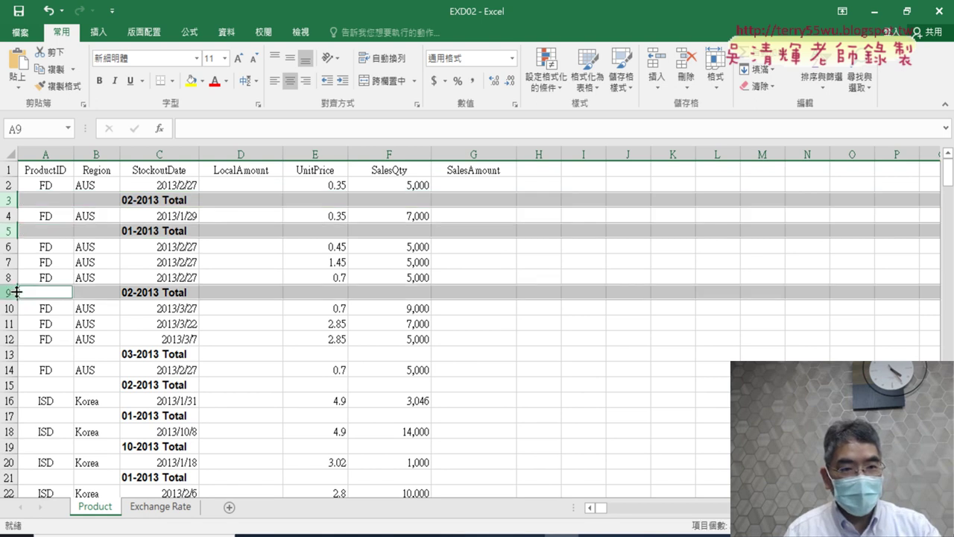
{"action": "left_click", "coordinate": [13, 355], "text": "ctrl"}
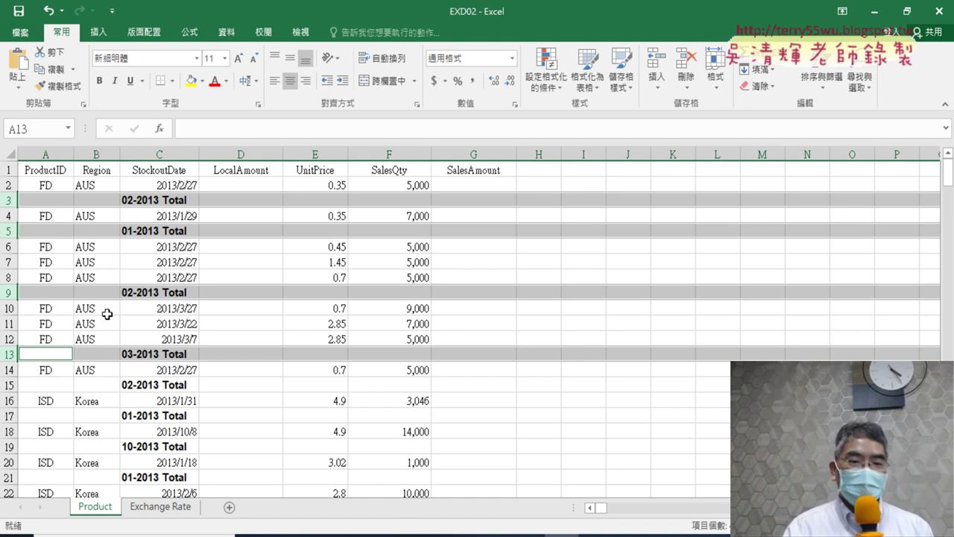
- Inspect the word Total in cell C3 without changing it
{"action": "left_click", "coordinate": [187, 201]}
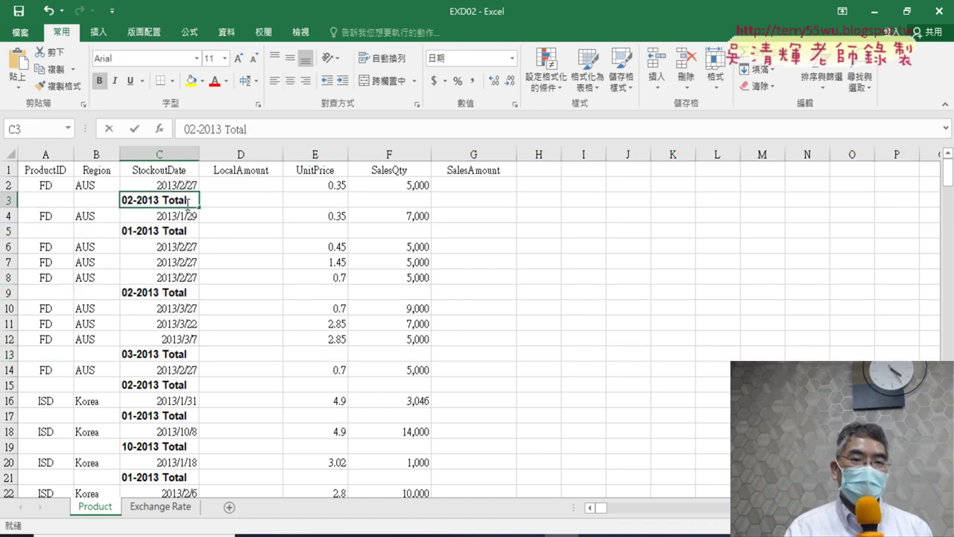
{"action": "double_click", "coordinate": [169, 201]}
{"action": "double_click", "coordinate": [168, 201]}
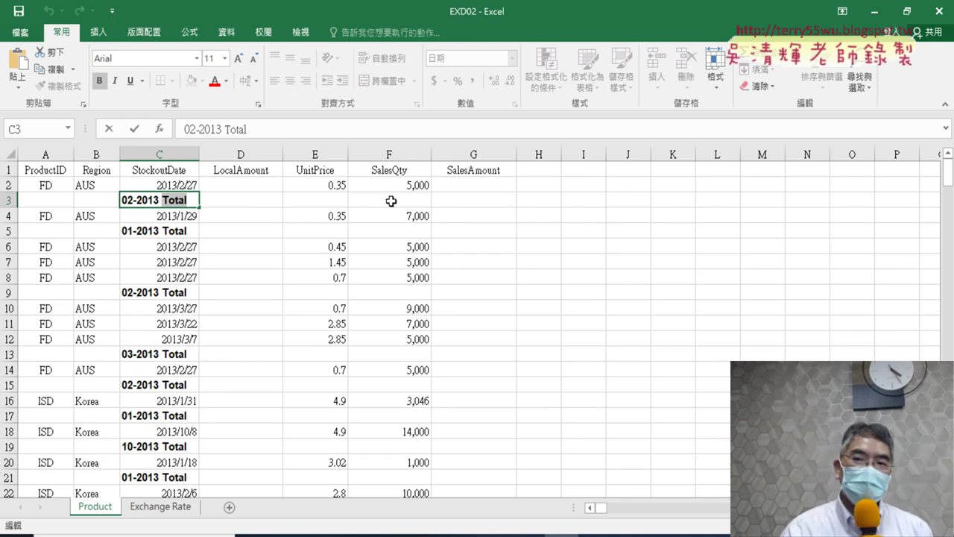
{"action": "left_click", "coordinate": [377, 302]}
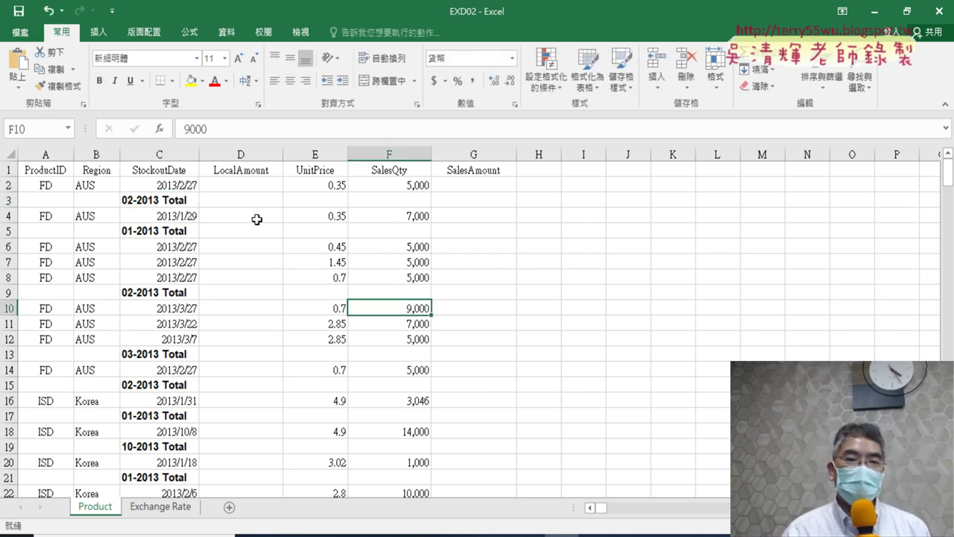
{"action": "left_click", "coordinate": [159, 200]}
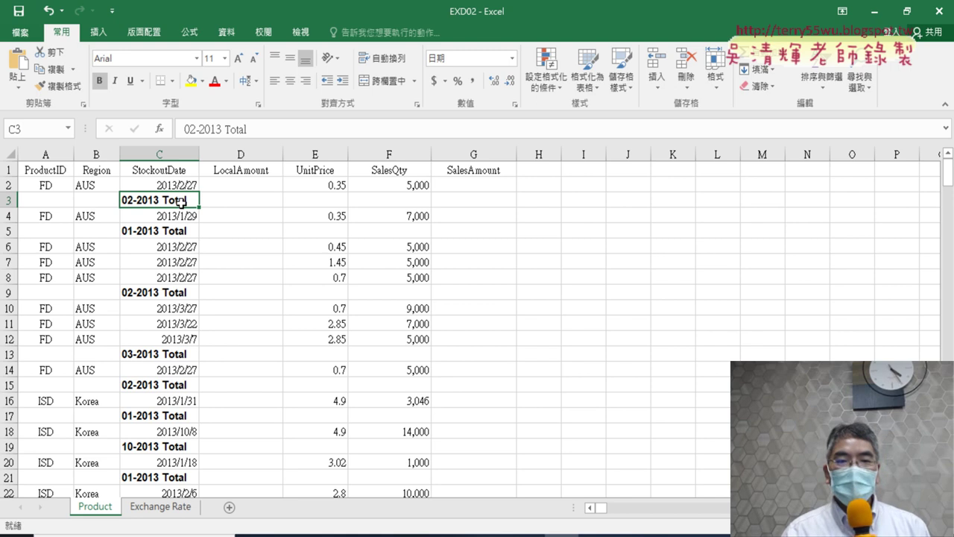
- Open Find from Find & Select and enter Total as the search text
{"action": "left_click", "coordinate": [861, 86]}
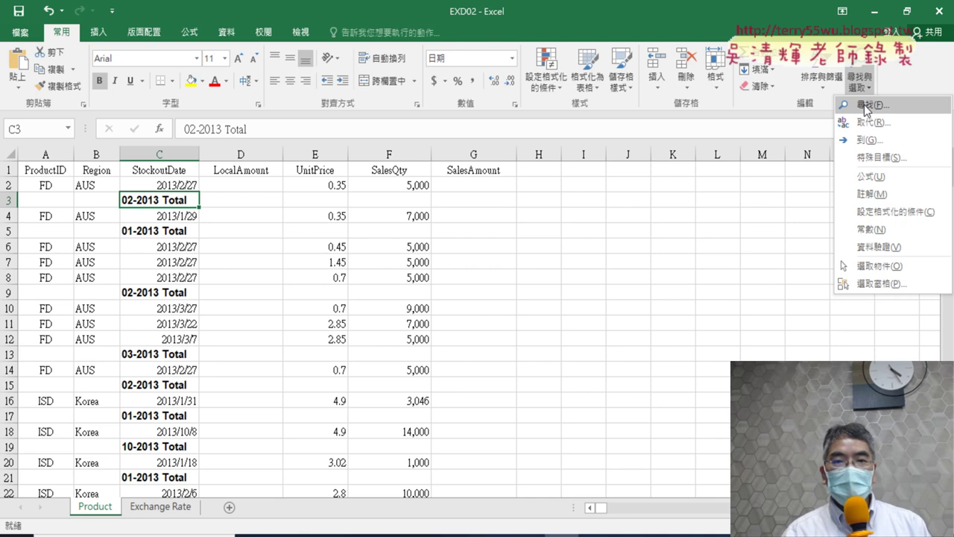
{"action": "left_click", "coordinate": [866, 106]}
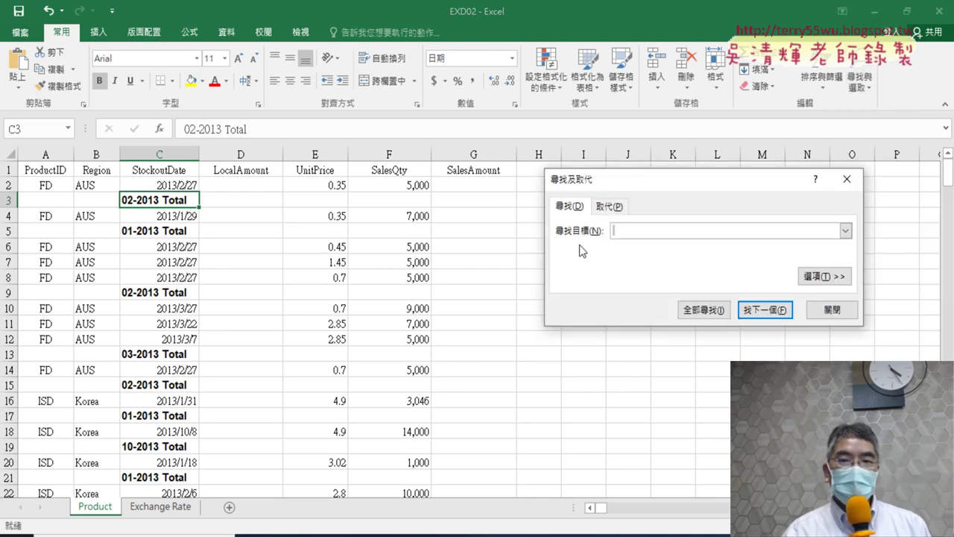
{"action": "left_click_drag", "start_coordinate": [611, 186], "coordinate": [389, 142]}
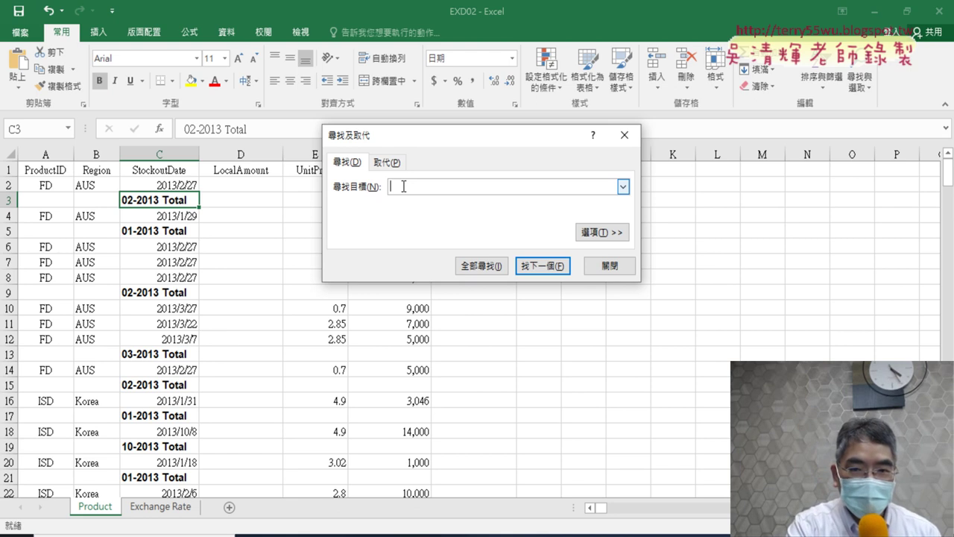
{"action": "type", "text": "Total"}
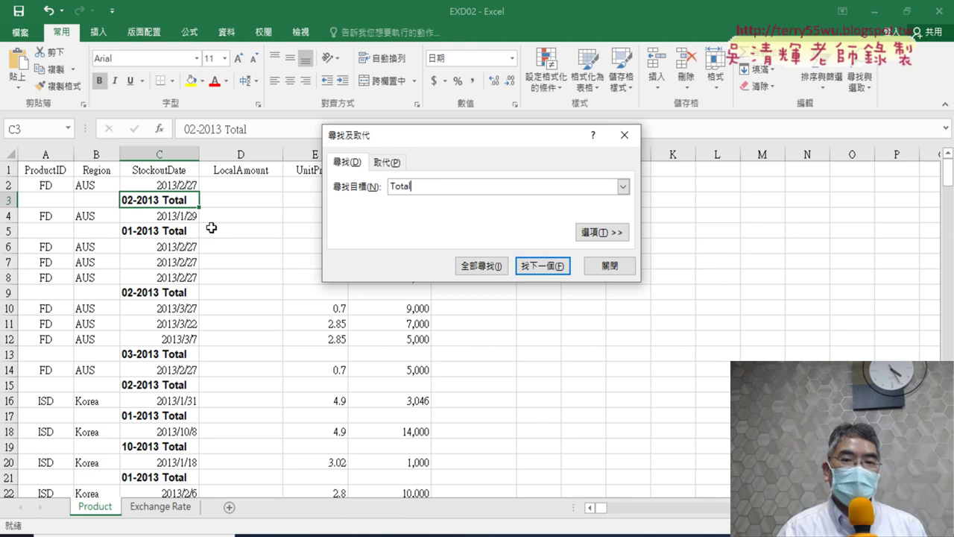
- List all 93 cells containing 'Total', enlarging the results list and scrolling it down to $C$244
{"action": "left_click", "coordinate": [486, 267]}
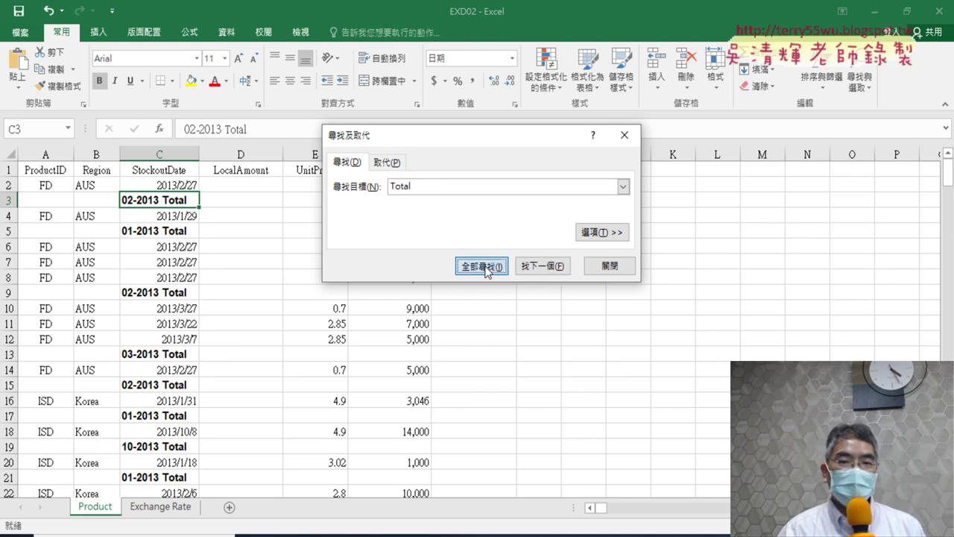
{"action": "left_click_drag", "start_coordinate": [525, 356], "coordinate": [525, 481]}
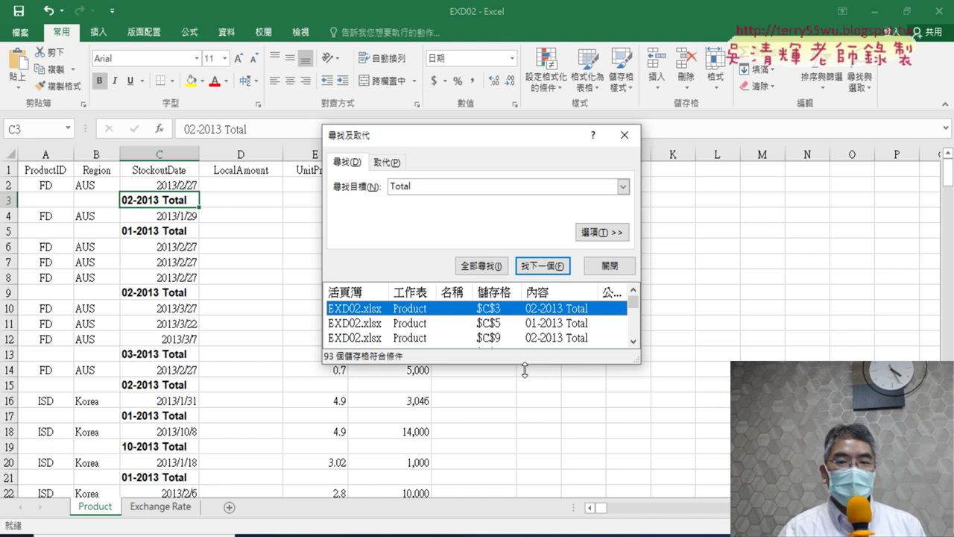
{"action": "left_click_drag", "start_coordinate": [485, 128], "coordinate": [485, 16]}
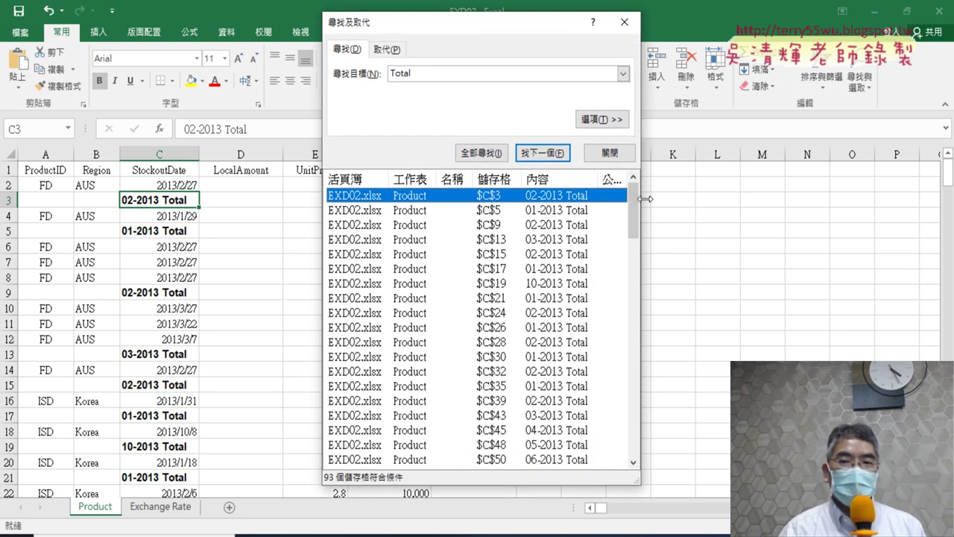
{"action": "left_click_drag", "start_coordinate": [641, 201], "coordinate": [846, 201]}
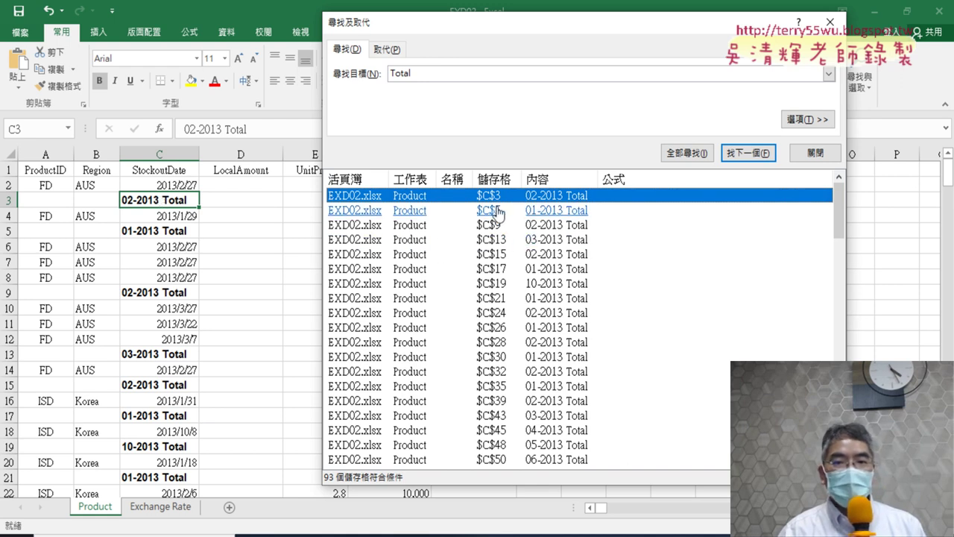
{"action": "scroll", "coordinate": [539, 291], "scroll_direction": "down", "scroll_amount": 6}
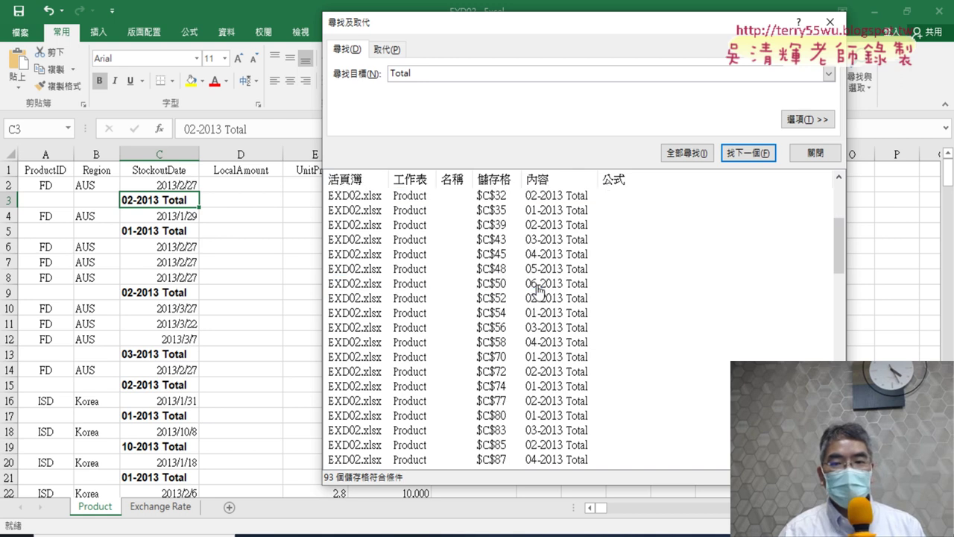
{"action": "scroll", "coordinate": [540, 291], "scroll_direction": "down", "scroll_amount": 5}
{"action": "scroll", "coordinate": [539, 291], "scroll_direction": "down", "scroll_amount": 3}
{"action": "scroll", "coordinate": [539, 289], "scroll_direction": "down", "scroll_amount": 10}
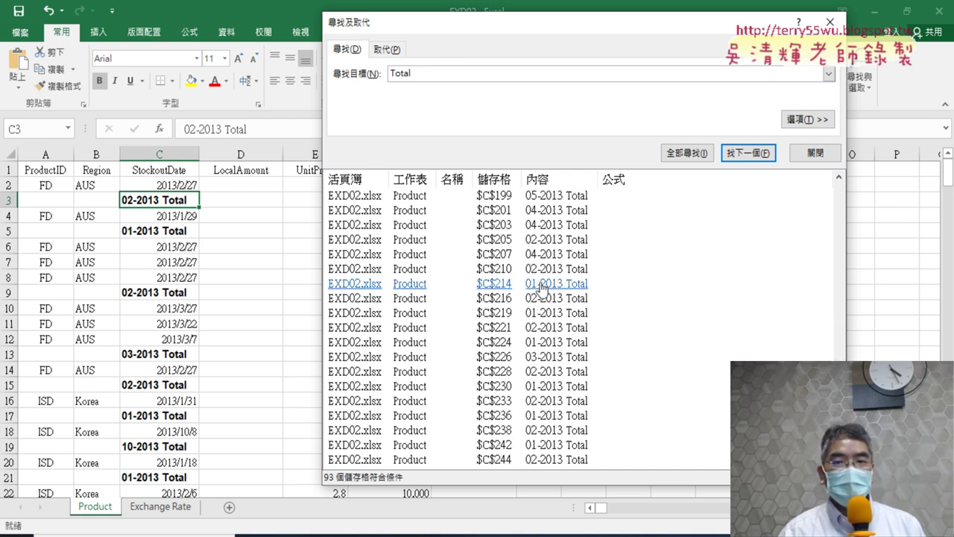
{"action": "left_click_drag", "start_coordinate": [838, 413], "coordinate": [858, 179]}
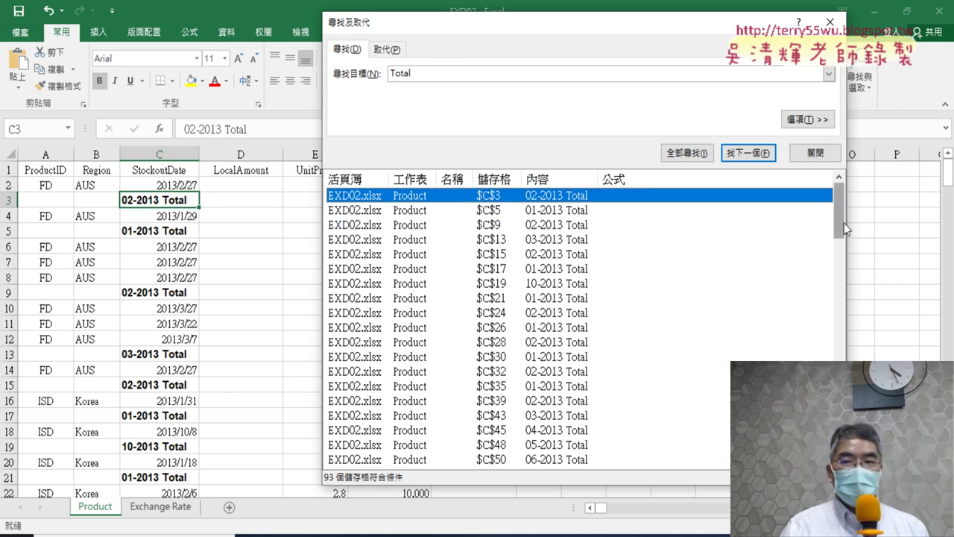
{"action": "left_click_drag", "start_coordinate": [840, 202], "coordinate": [840, 428]}
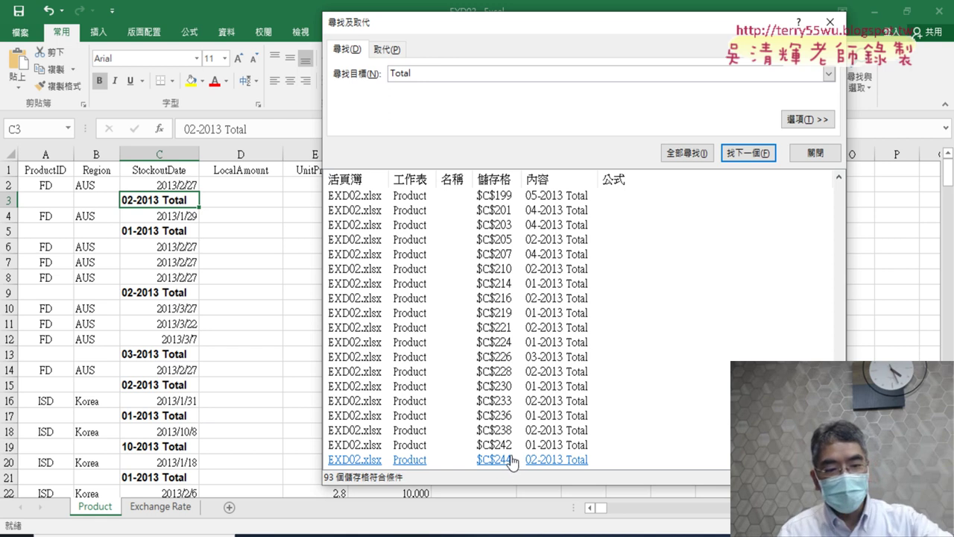
- Select every 'Total' match in the results and close the Find and Replace dialog
{"action": "left_click", "coordinate": [512, 462], "text": "shift"}
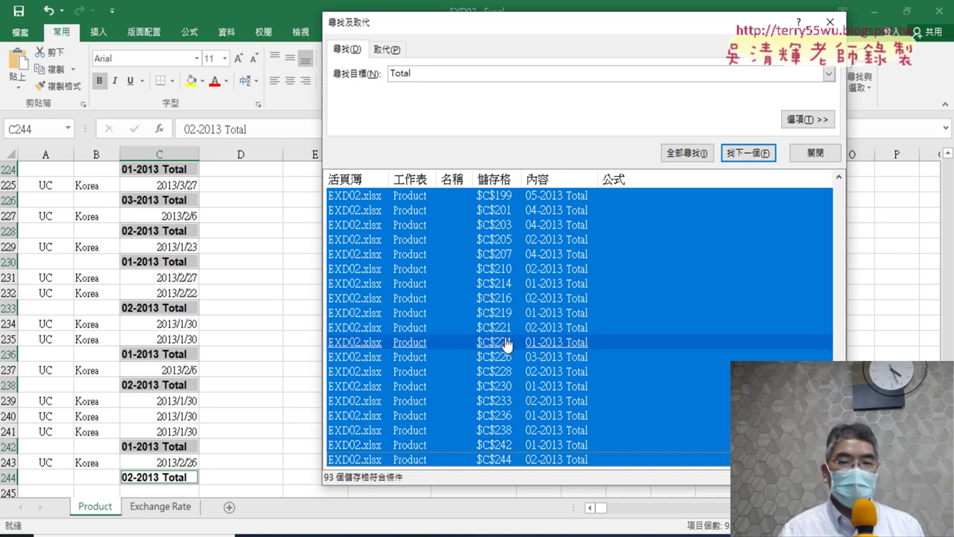
{"action": "left_click_drag", "start_coordinate": [850, 324], "coordinate": [852, 202]}
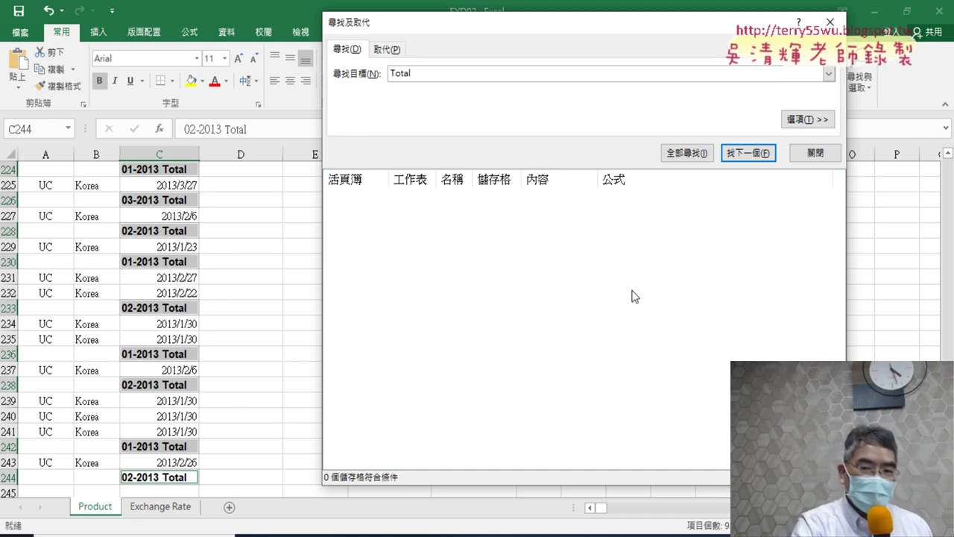
{"action": "left_click", "coordinate": [815, 152]}
{"action": "left_click", "coordinate": [307, 297]}
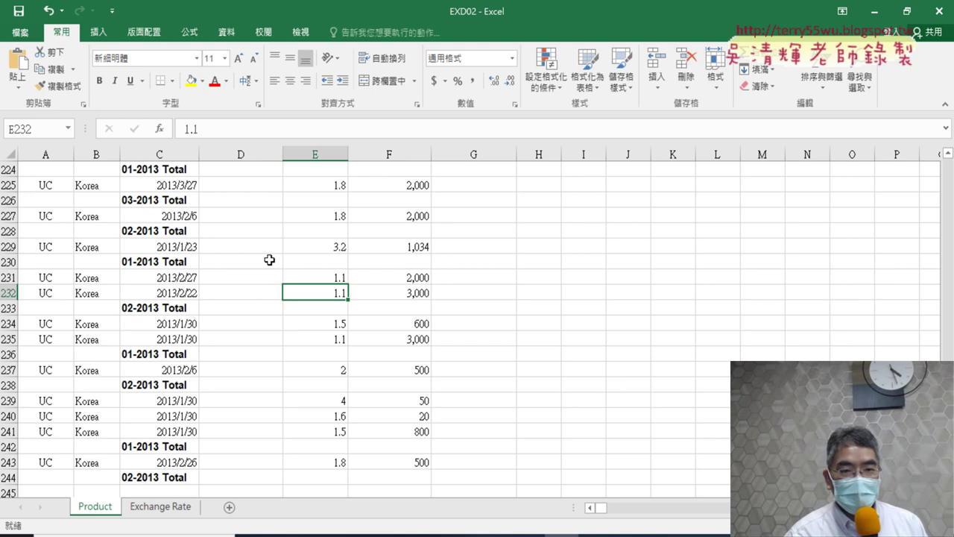
- Scroll back up and select the first Total cell, C3
{"action": "scroll", "coordinate": [269, 259], "scroll_direction": "up", "scroll_amount": 5}
{"action": "scroll", "coordinate": [269, 259], "scroll_direction": "up", "scroll_amount": 20}
{"action": "scroll", "coordinate": [406, 206], "scroll_direction": "up", "scroll_amount": 20}
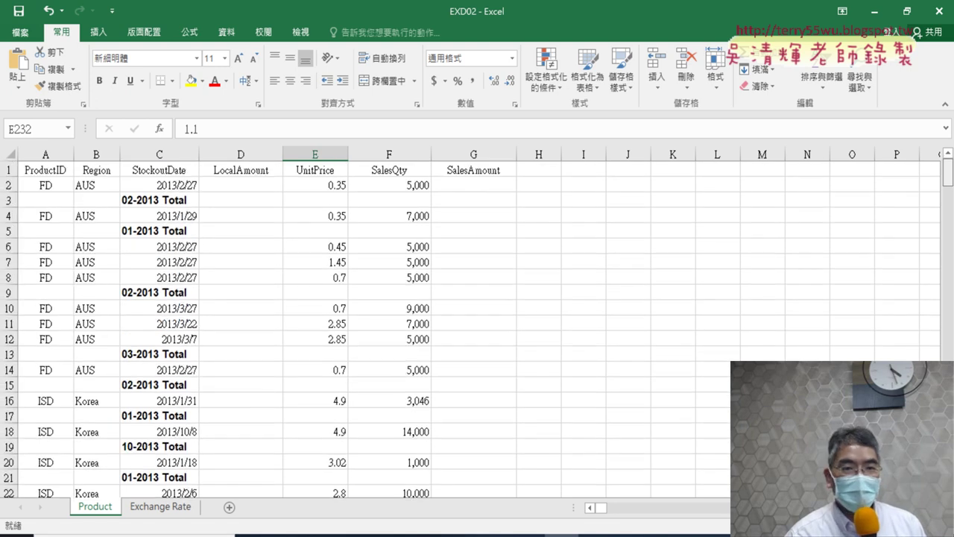
{"action": "left_click", "coordinate": [181, 199]}
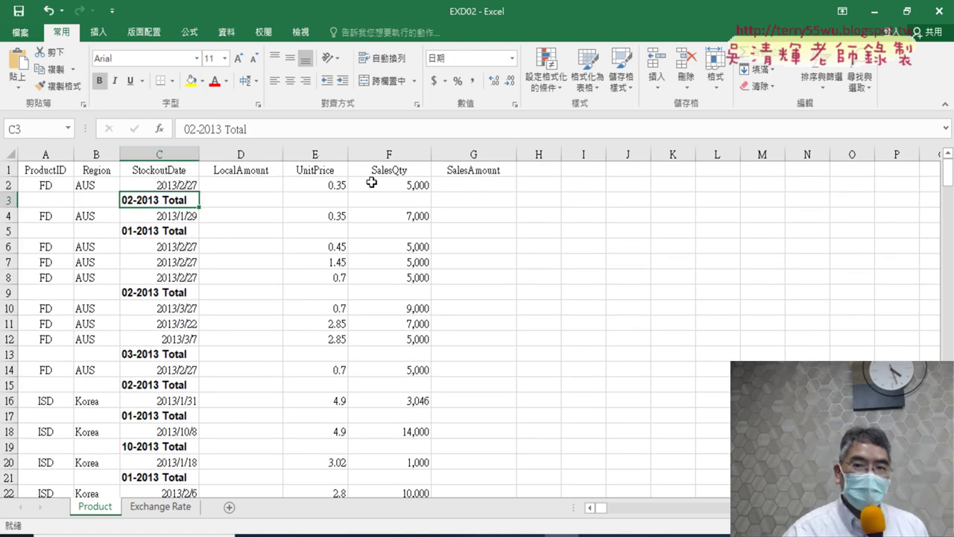
- Find all 'Total' cells, select every result with Ctrl+A, and close the search
{"action": "key", "text": "ctrl+f"}
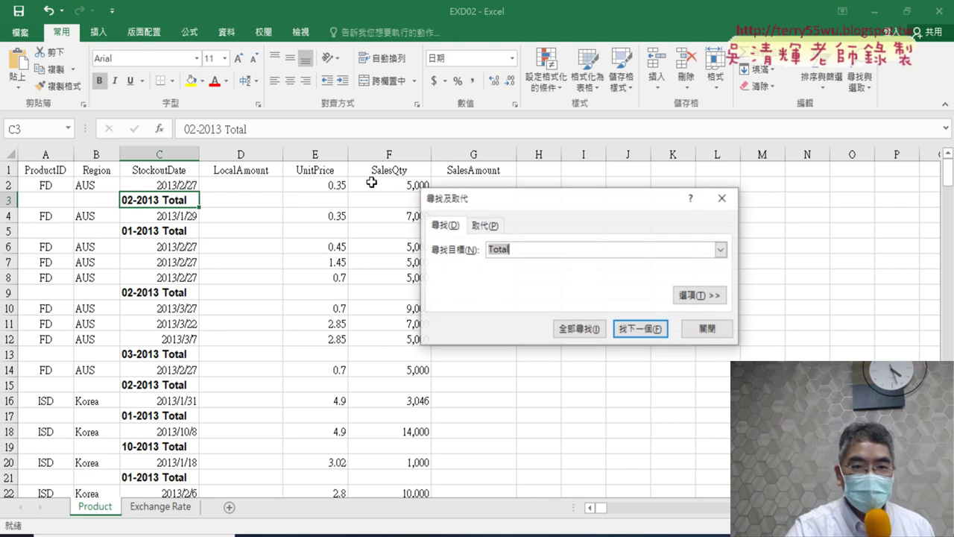
{"action": "left_click", "coordinate": [578, 329]}
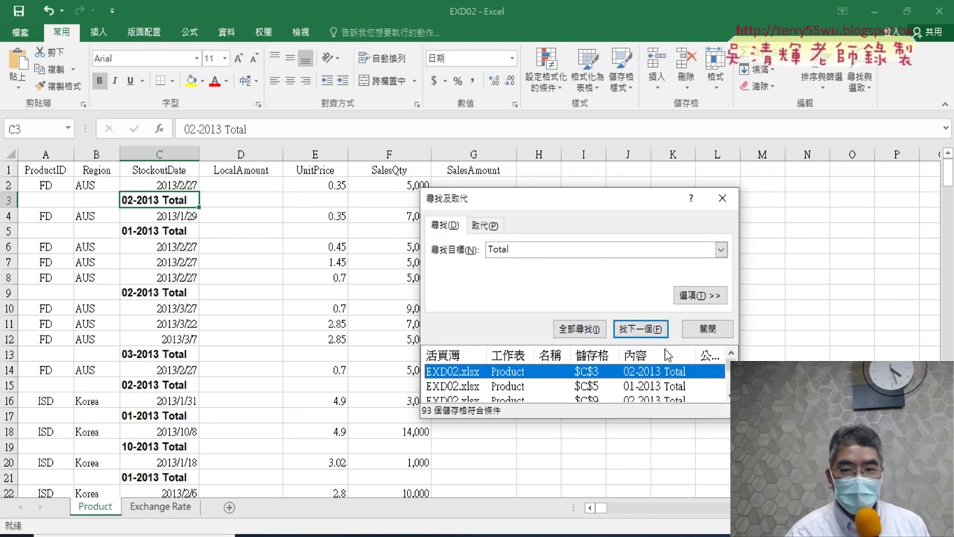
{"action": "left_click_drag", "start_coordinate": [600, 191], "coordinate": [600, 67]}
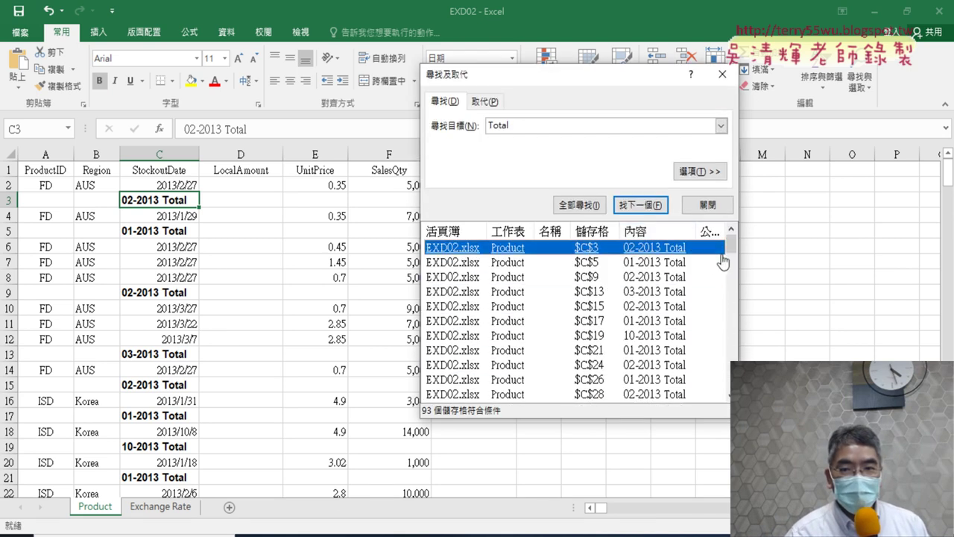
{"action": "left_click_drag", "start_coordinate": [731, 246], "coordinate": [706, 416]}
{"action": "left_click", "coordinate": [610, 395]}
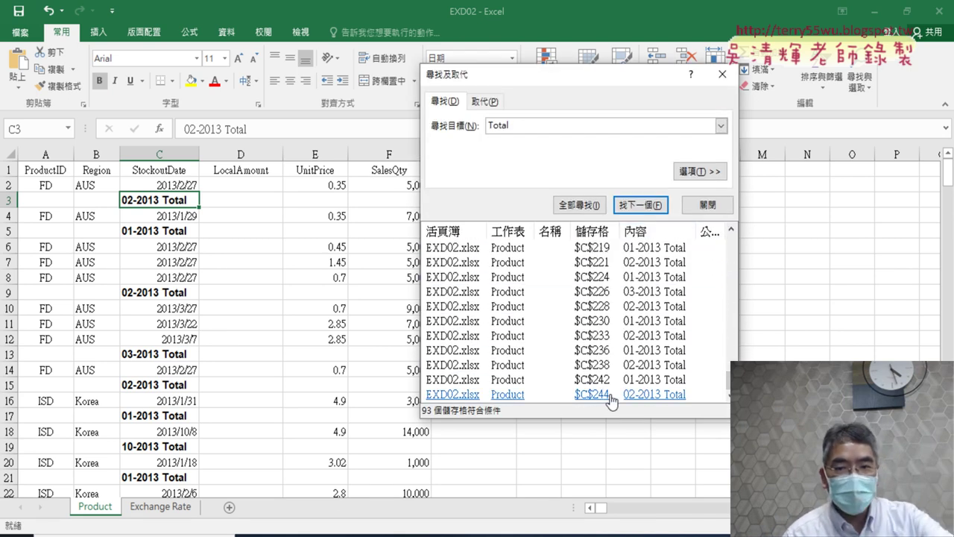
{"action": "key", "text": "ctrl+a"}
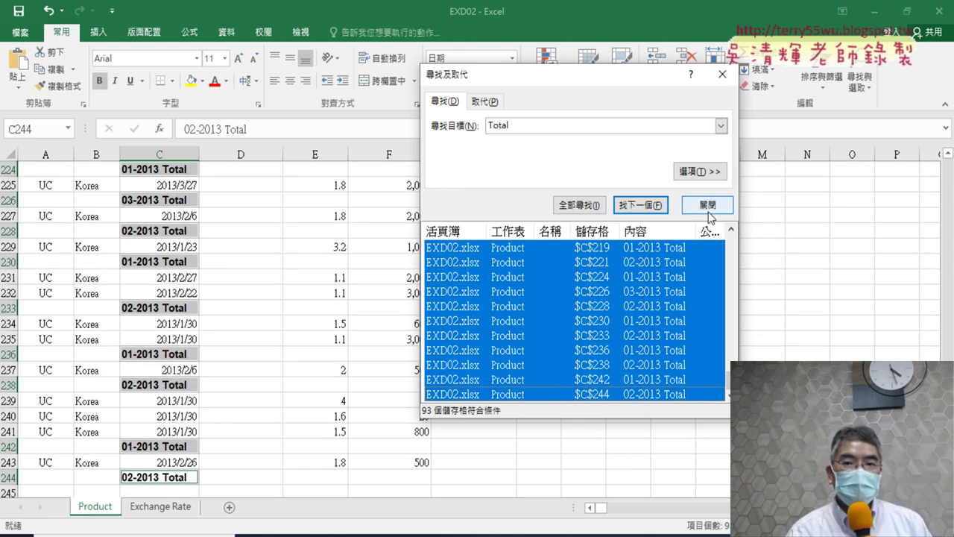
{"action": "left_click", "coordinate": [708, 207]}
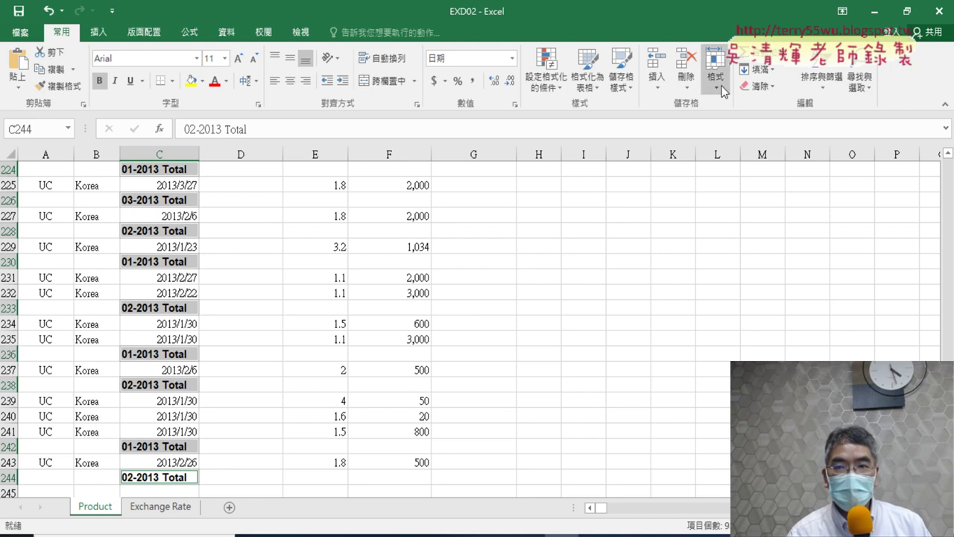
- Delete the entire sheet rows of the selected Total cells with Delete Sheet Rows
{"action": "left_click", "coordinate": [690, 88]}
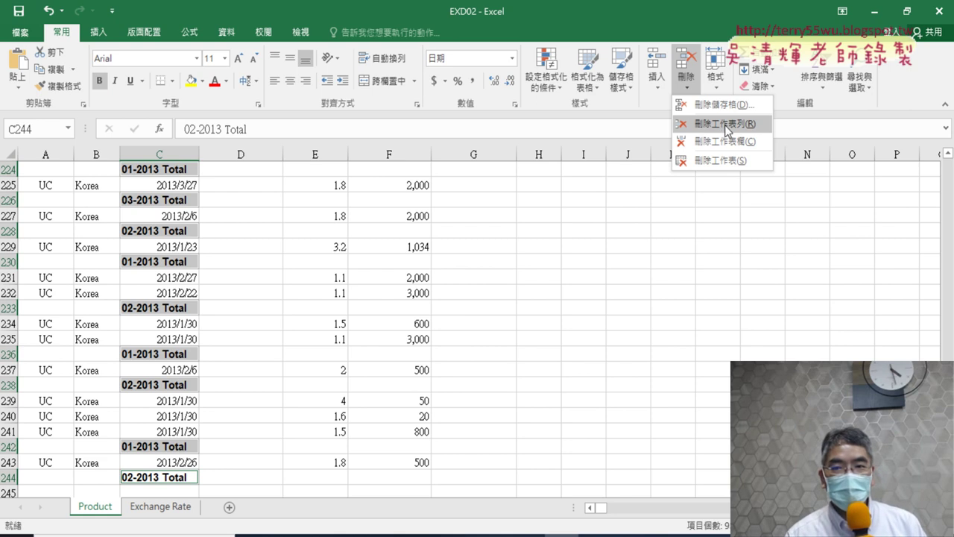
{"action": "left_click", "coordinate": [725, 125]}
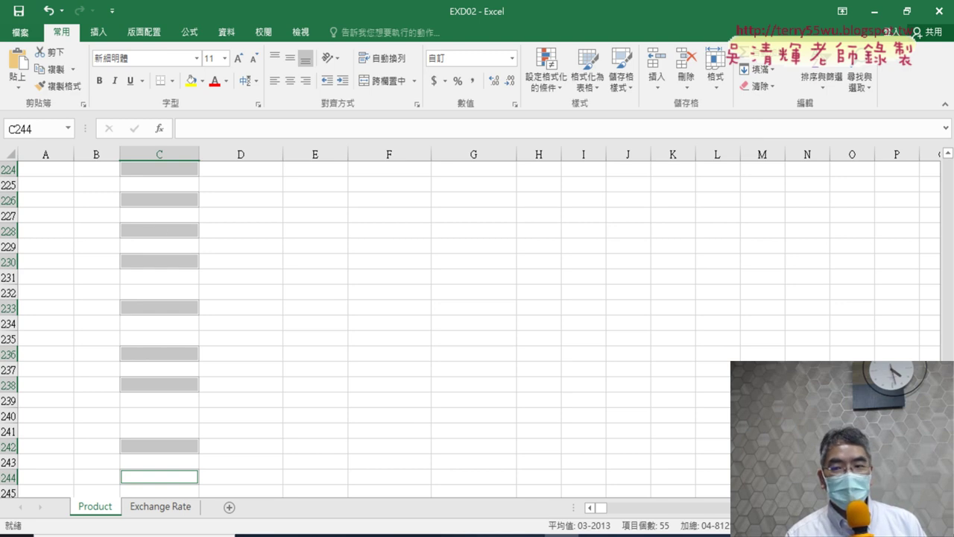
{"action": "scroll", "coordinate": [469, 328], "scroll_direction": "up", "scroll_amount": 1}
{"action": "scroll", "coordinate": [470, 328], "scroll_direction": "up", "scroll_amount": 12}
{"action": "scroll", "coordinate": [470, 328], "scroll_direction": "up", "scroll_amount": 20}
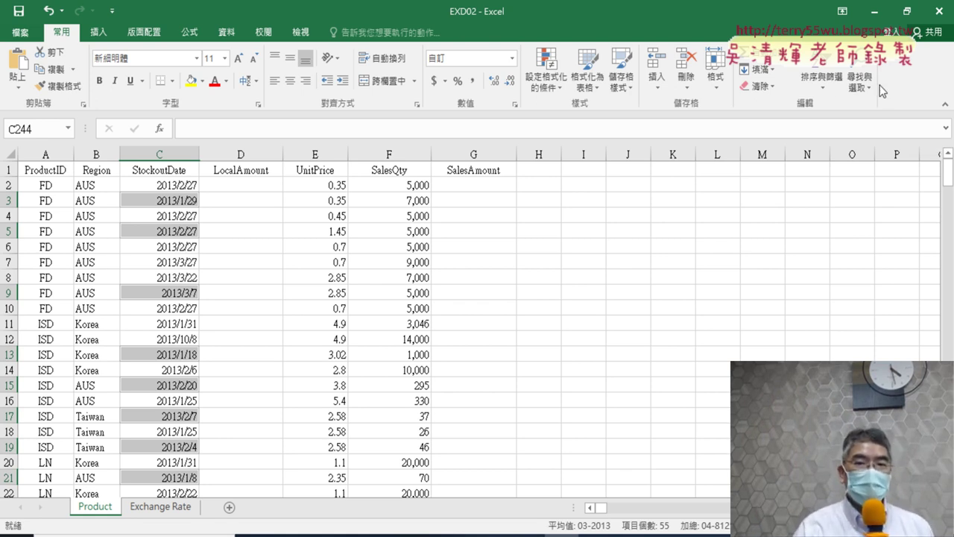
- Dismiss the Delete options without deleting, then open the Find & Select menu
{"action": "left_click", "coordinate": [687, 94]}
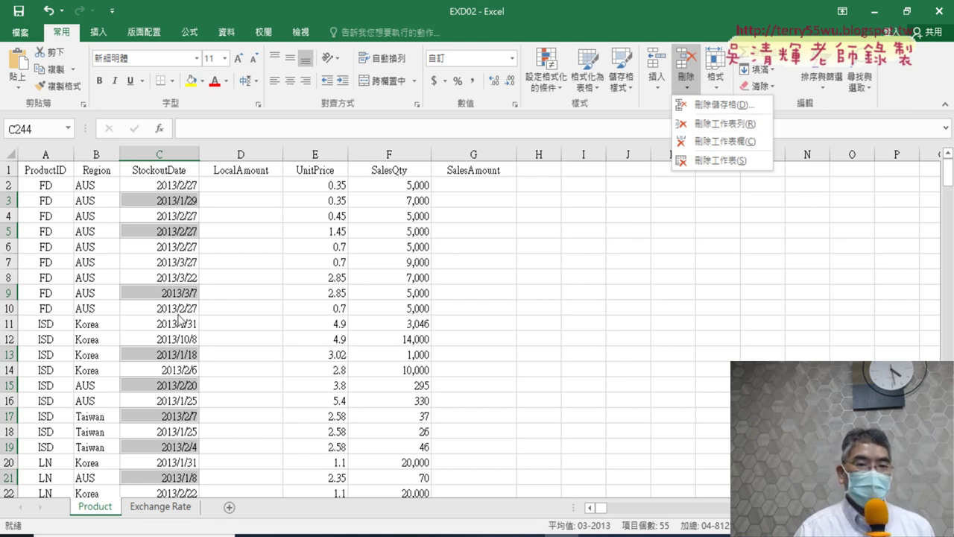
{"action": "left_click", "coordinate": [227, 316]}
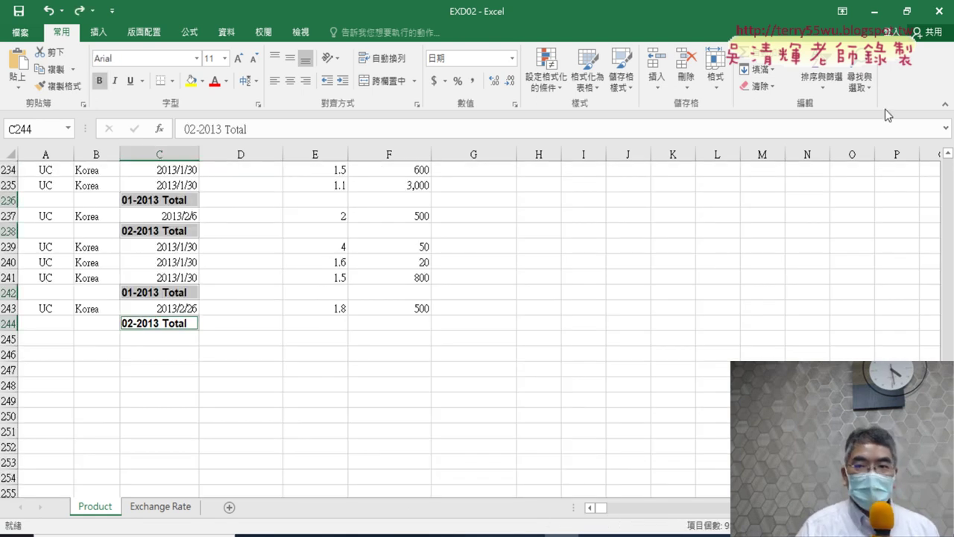
{"action": "left_click", "coordinate": [864, 82]}
- Find all 93 'Total' cells, select every result, and close the dialog keeping them selected
{"action": "left_click", "coordinate": [869, 105]}
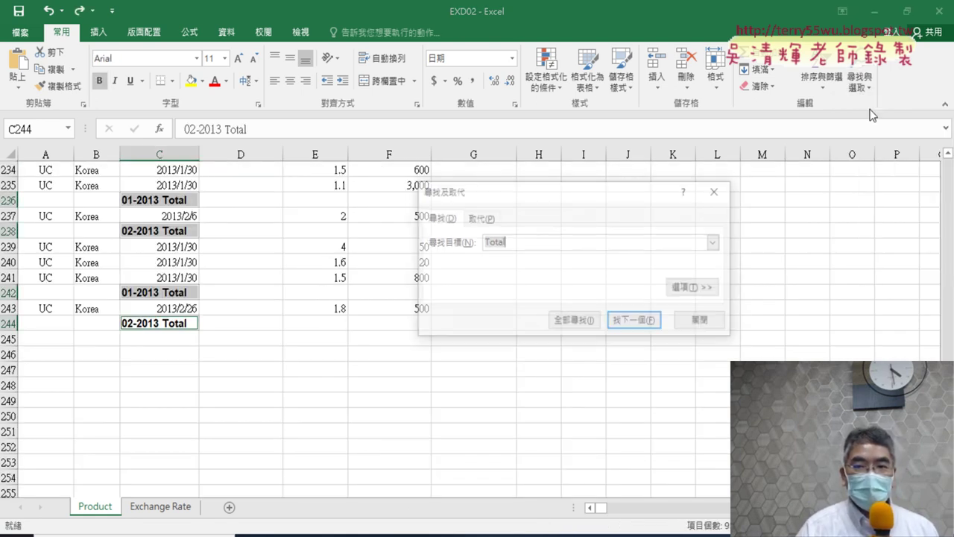
{"action": "left_click", "coordinate": [573, 321]}
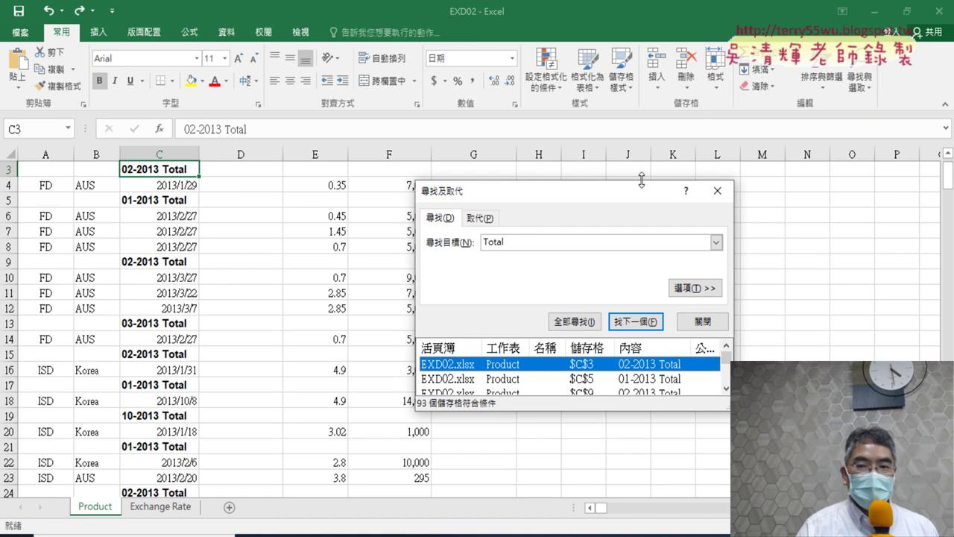
{"action": "left_click_drag", "start_coordinate": [638, 180], "coordinate": [636, 8]}
{"action": "left_click_drag", "start_coordinate": [726, 197], "coordinate": [727, 365]}
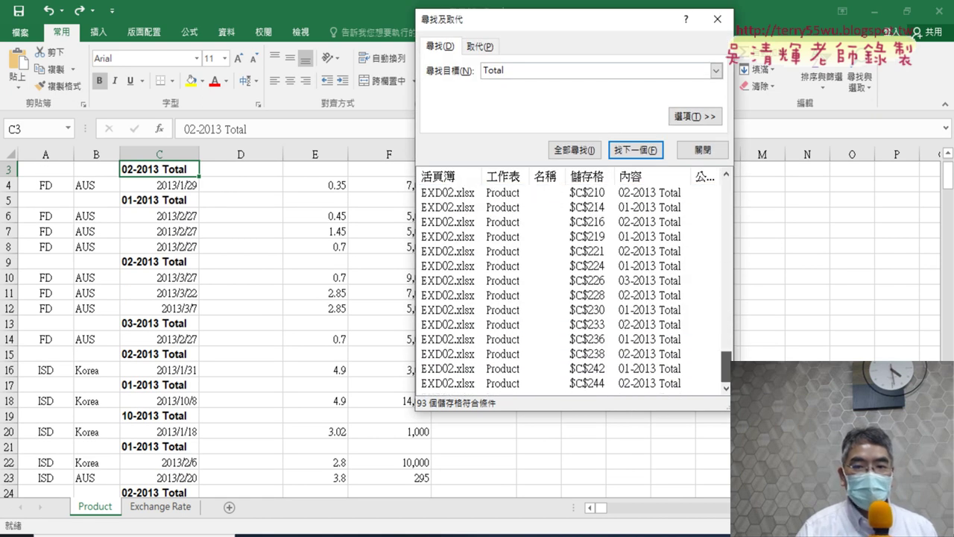
{"action": "left_click", "coordinate": [522, 383], "text": "shift"}
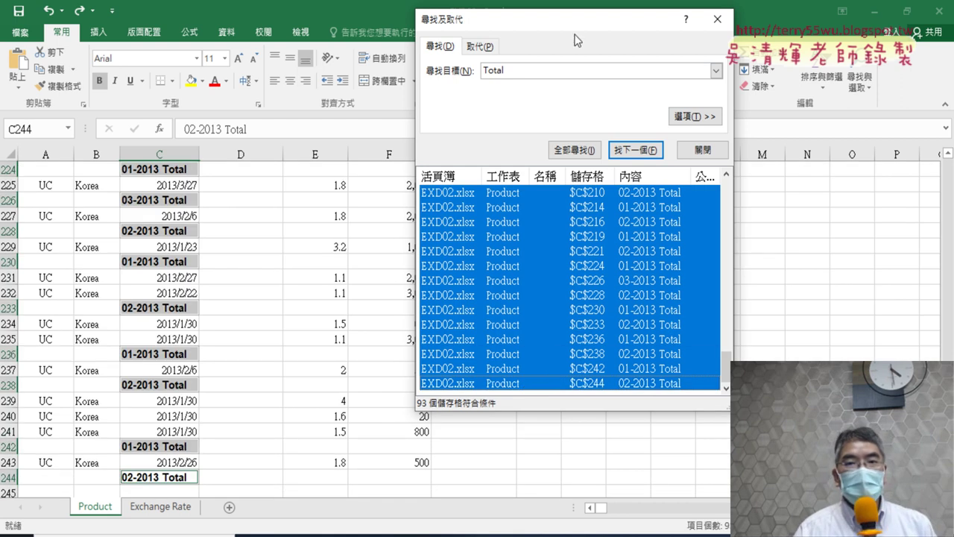
{"action": "left_click_drag", "start_coordinate": [579, 32], "coordinate": [498, 117]}
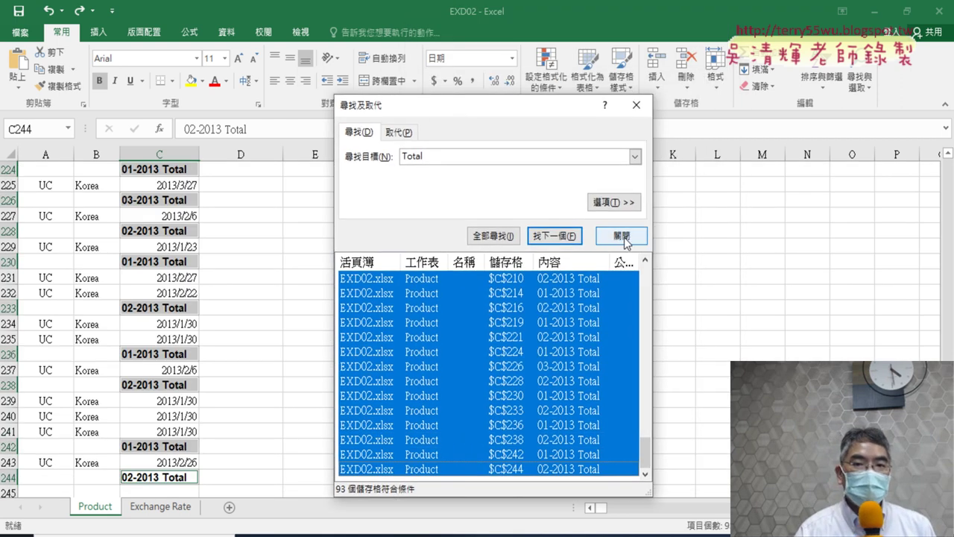
{"action": "left_click", "coordinate": [636, 105]}
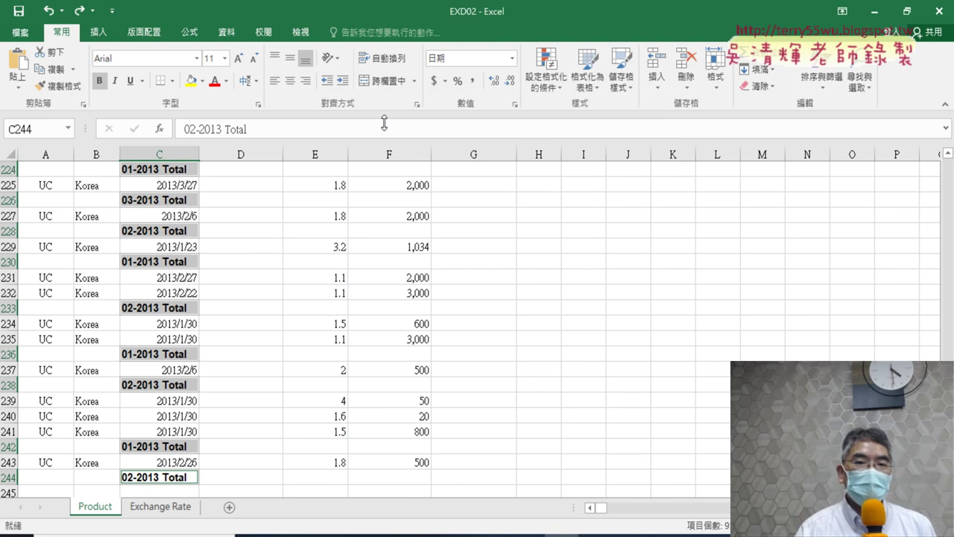
- Delete the entire sheet rows of the selected Total cells and scroll back to the top
{"action": "scroll", "coordinate": [334, 217], "scroll_direction": "up", "scroll_amount": 6}
{"action": "scroll", "coordinate": [362, 234], "scroll_direction": "up", "scroll_amount": 3}
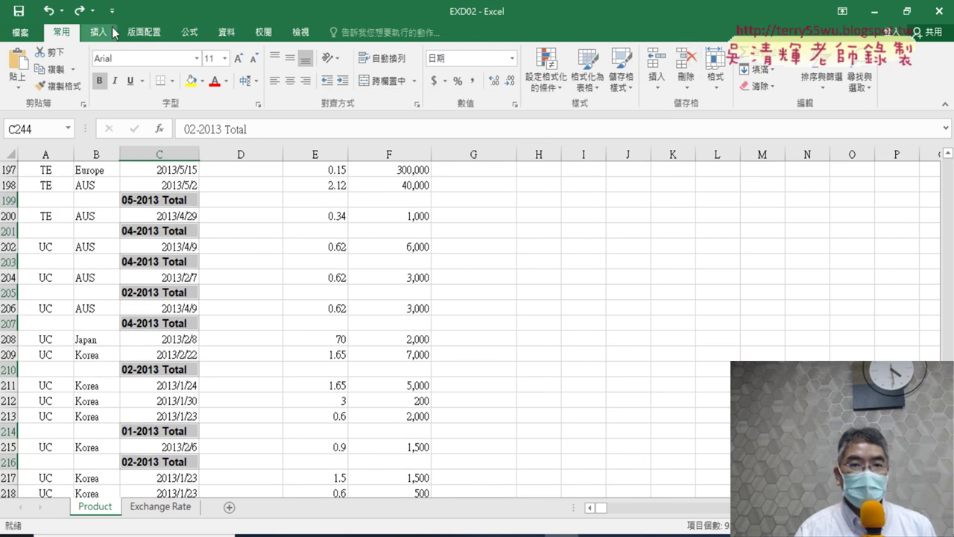
{"action": "left_click", "coordinate": [685, 87]}
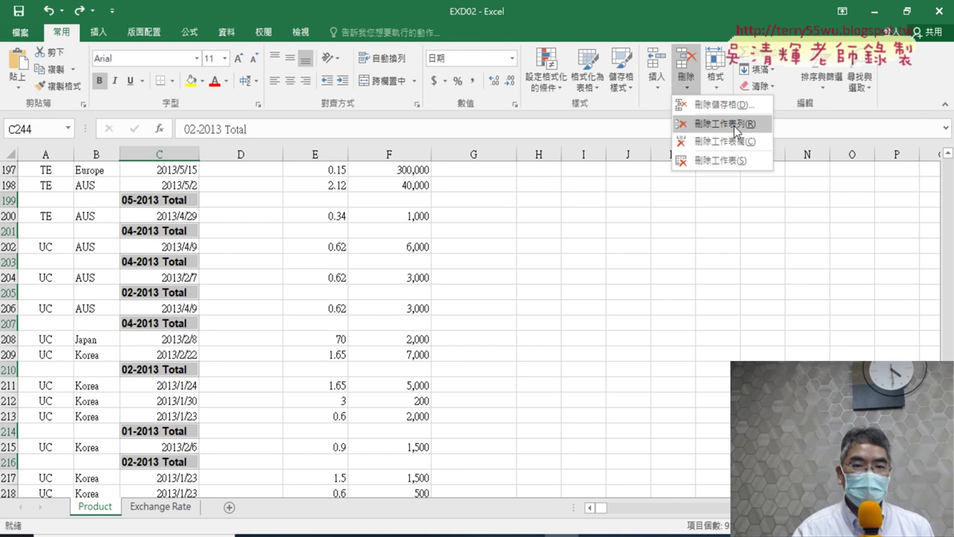
{"action": "left_click", "coordinate": [736, 130]}
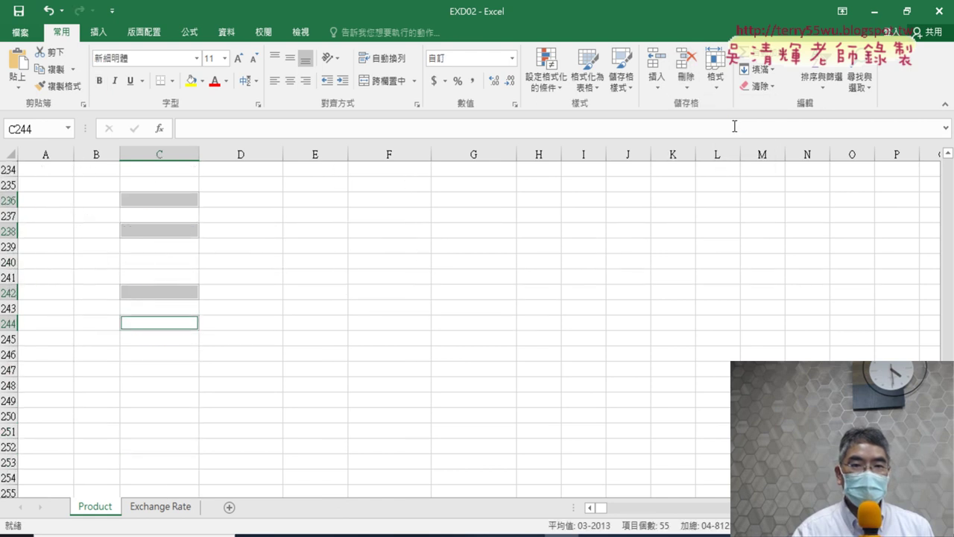
{"action": "scroll", "coordinate": [373, 328], "scroll_direction": "up", "scroll_amount": 20}
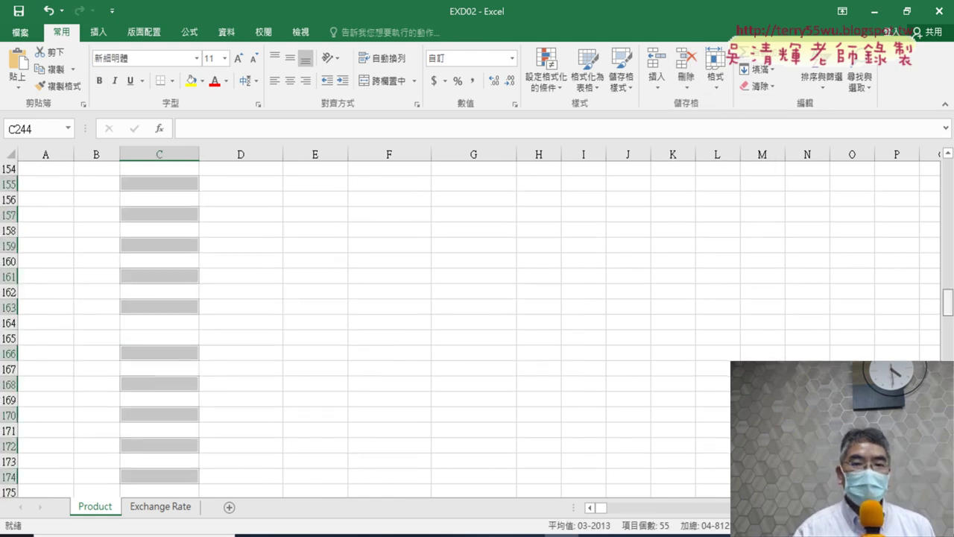
{"action": "scroll", "coordinate": [373, 328], "scroll_direction": "up", "scroll_amount": 20}
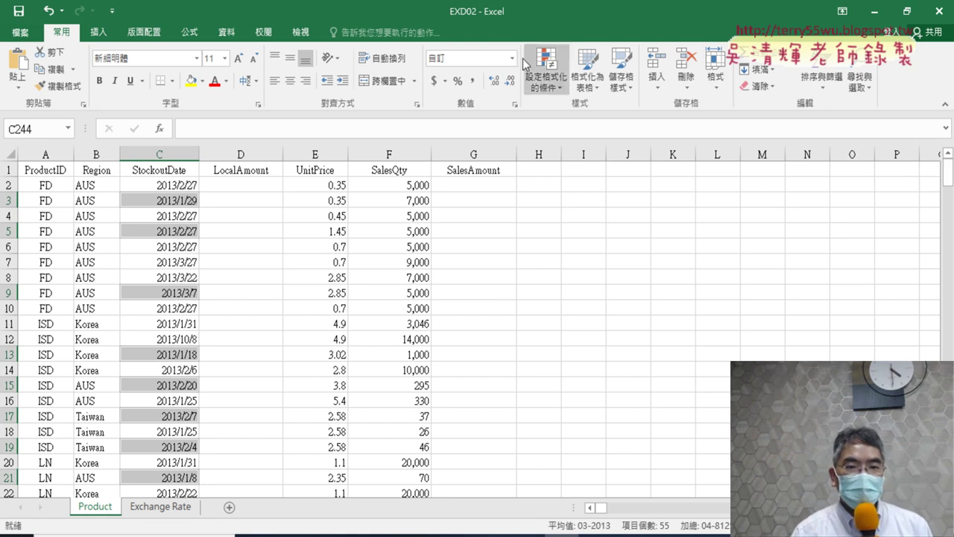
{"action": "left_click", "coordinate": [158, 173]}
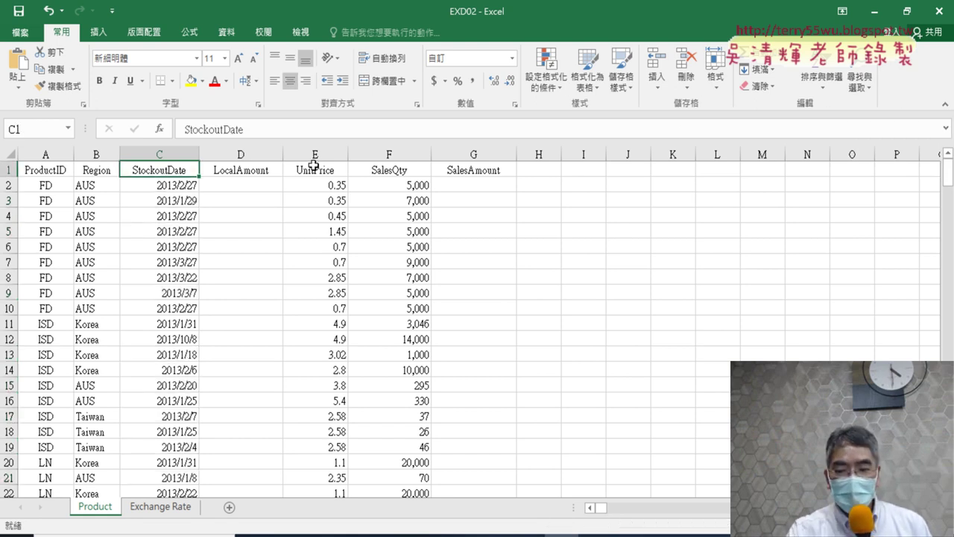
{"action": "key", "text": "ctrl+Down"}
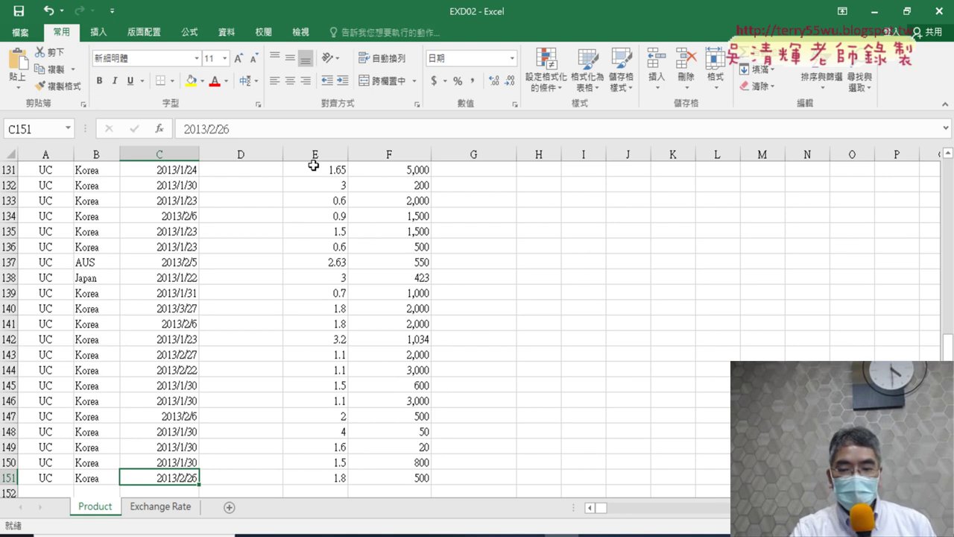
{"action": "key", "text": "ctrl+Up"}
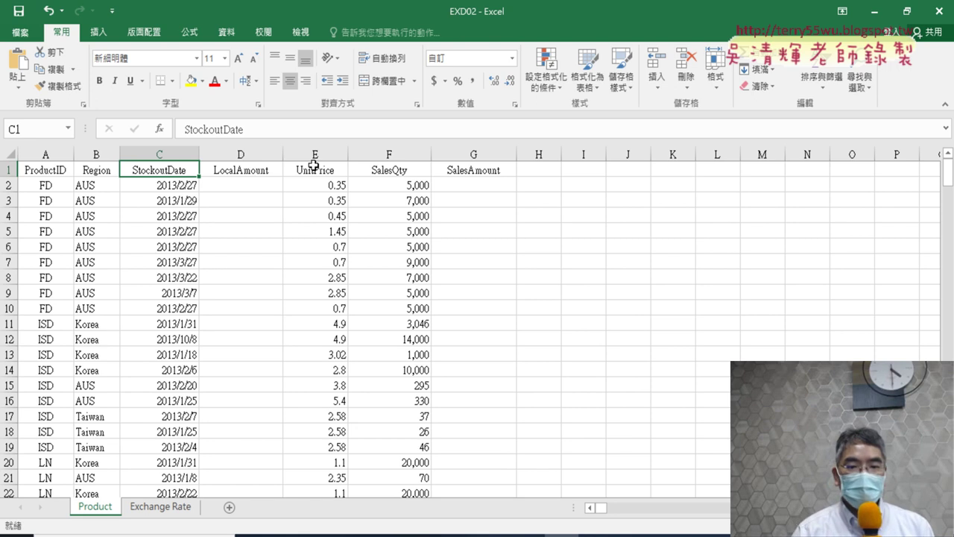
{"action": "left_click", "coordinate": [287, 535]}
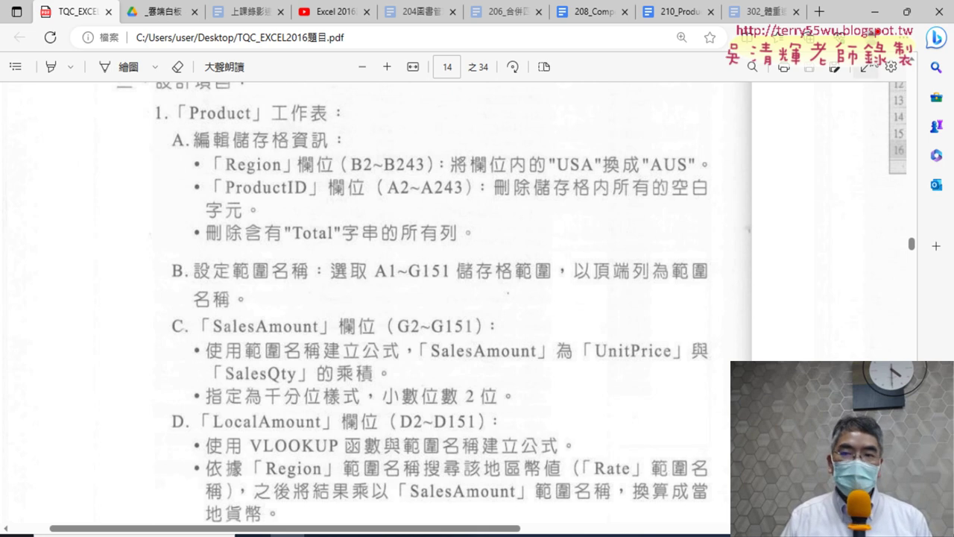
{"action": "left_click", "coordinate": [875, 12]}
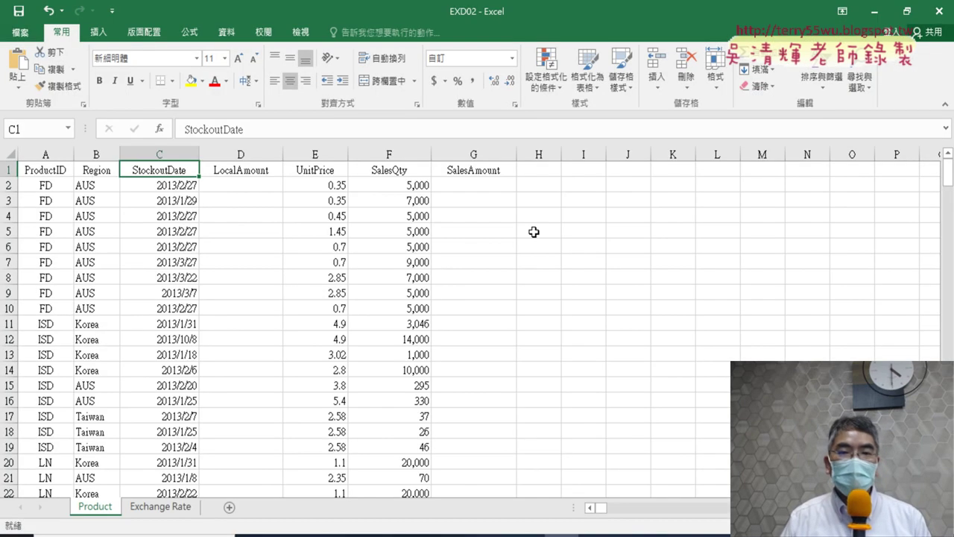
- Select the Product table range A1:G151, starting from header cell A1
{"action": "left_click", "coordinate": [47, 186]}
{"action": "left_click", "coordinate": [54, 170]}
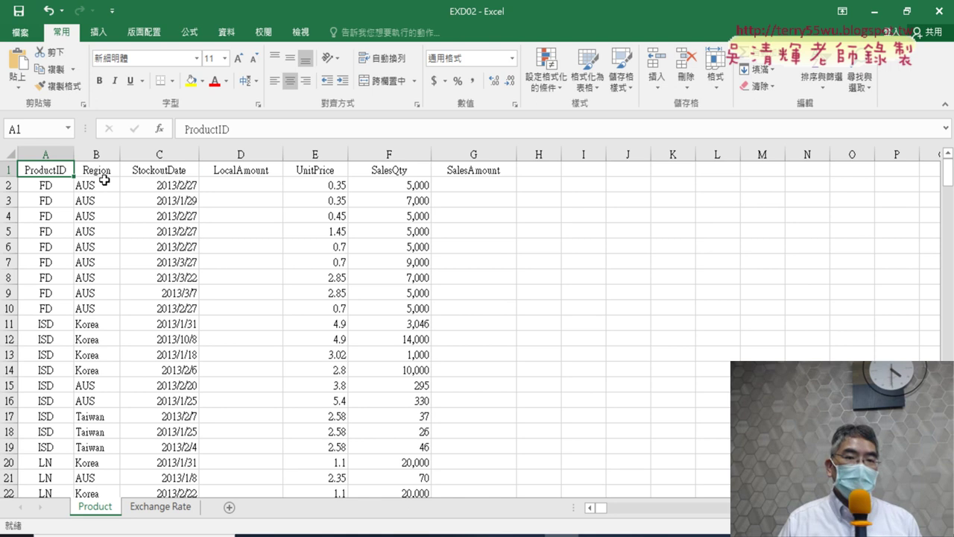
{"action": "left_click_drag", "start_coordinate": [37, 153], "coordinate": [451, 146]}
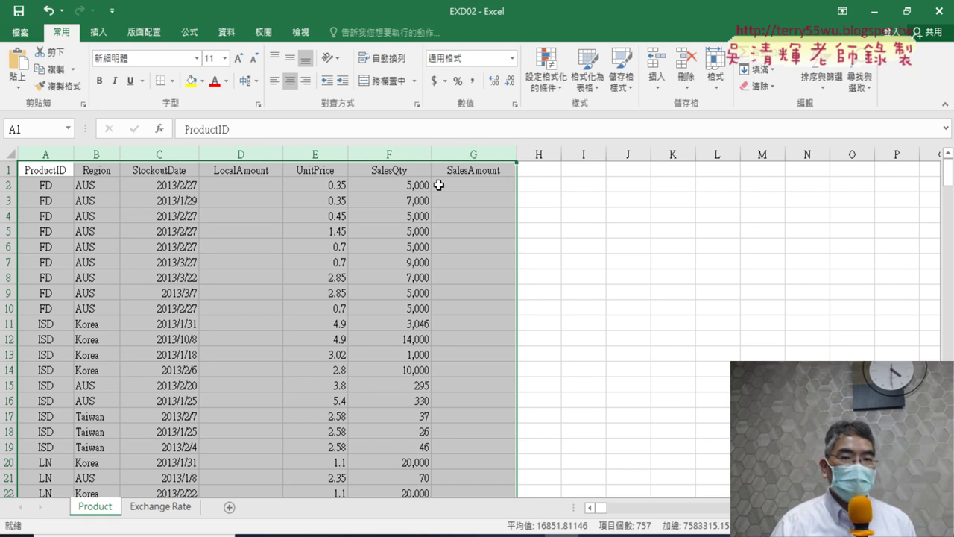
{"action": "left_click", "coordinate": [46, 171]}
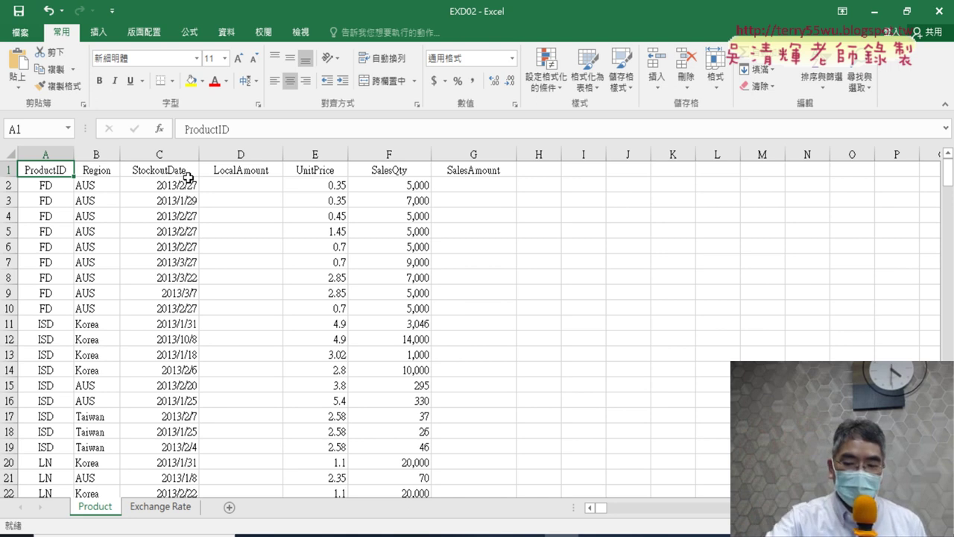
{"action": "key", "text": "ctrl+shift+Right"}
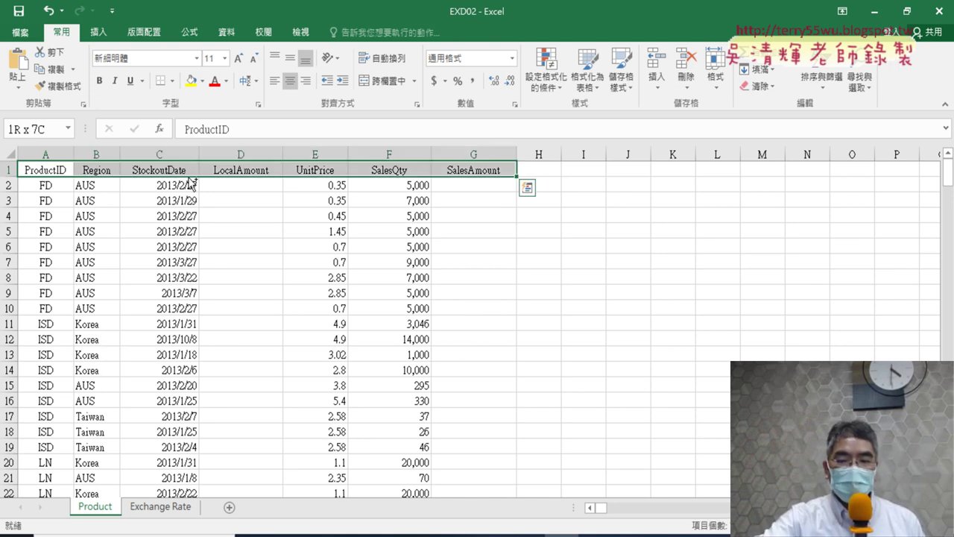
{"action": "key", "text": "ctrl+shift+Down"}
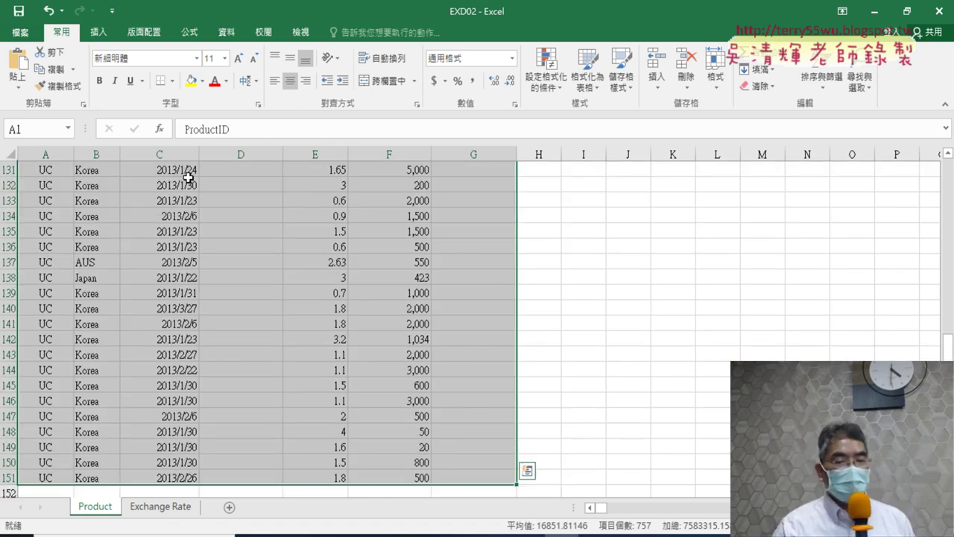
{"action": "left_click_drag", "start_coordinate": [947, 341], "coordinate": [949, 159]}
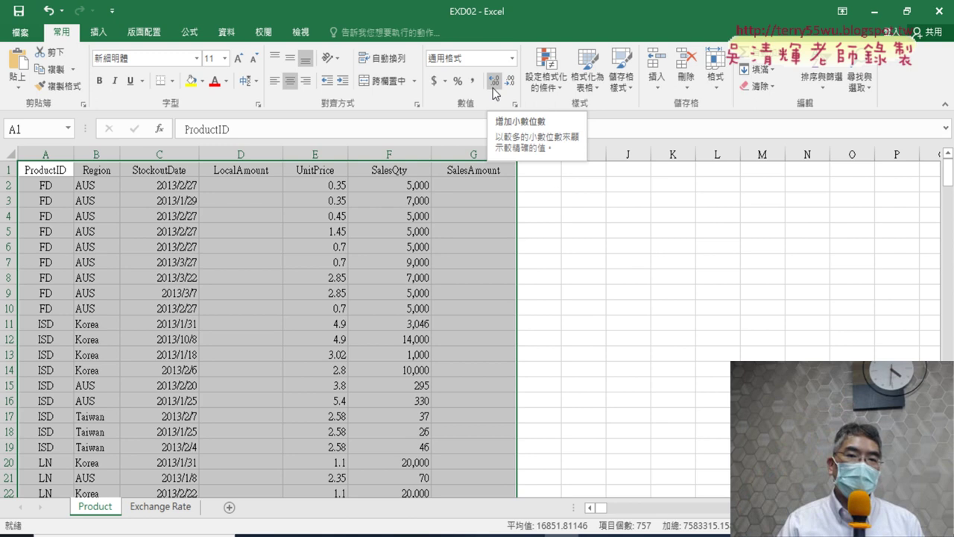
- Open Create from Selection and uncheck Left column, leaving only Top row checked
{"action": "left_click", "coordinate": [189, 32]}
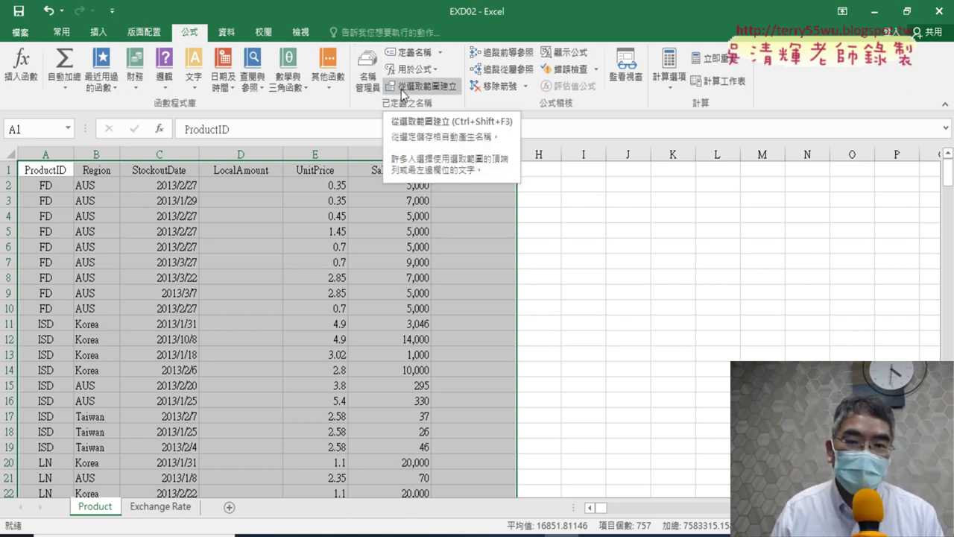
{"action": "left_click", "coordinate": [413, 87]}
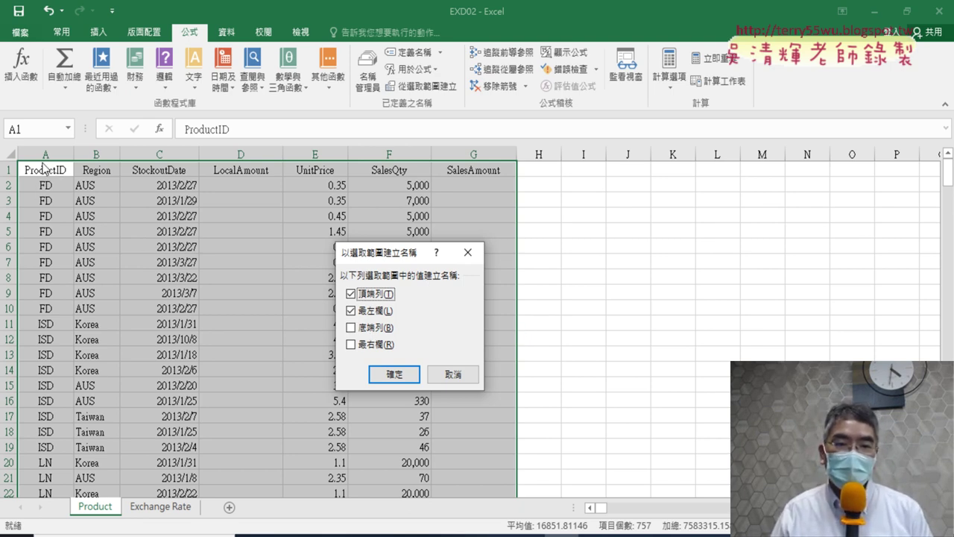
{"action": "left_click", "coordinate": [352, 310]}
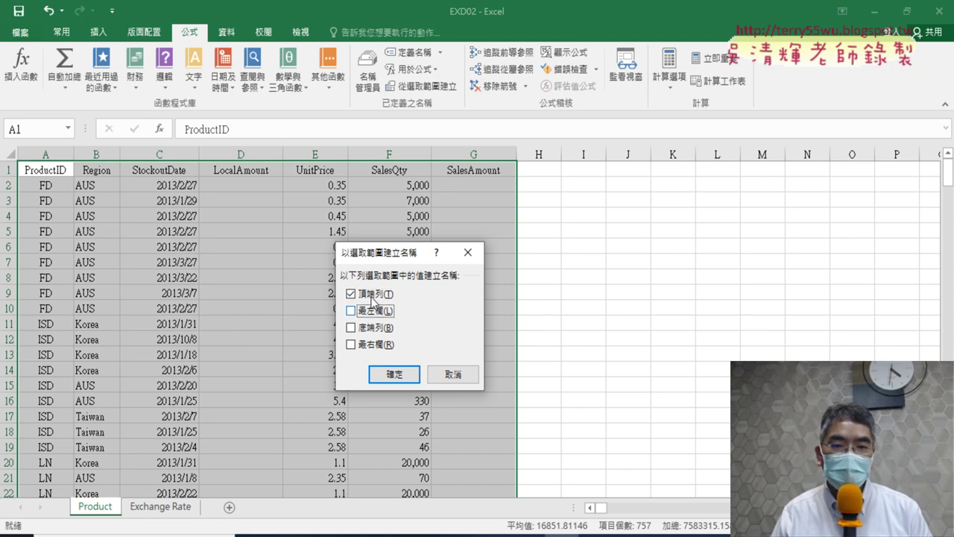
{"action": "left_click_drag", "start_coordinate": [395, 253], "coordinate": [589, 149]}
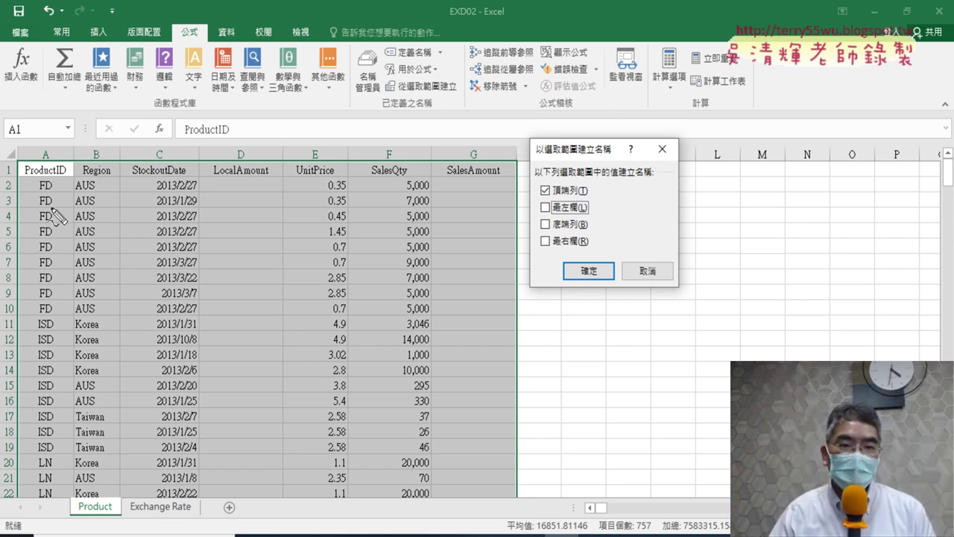
- Mark the ProductID and Region headers in red, clear the marks, and create names from the top row
{"action": "left_click_drag", "start_coordinate": [64, 179], "coordinate": [59, 182]}
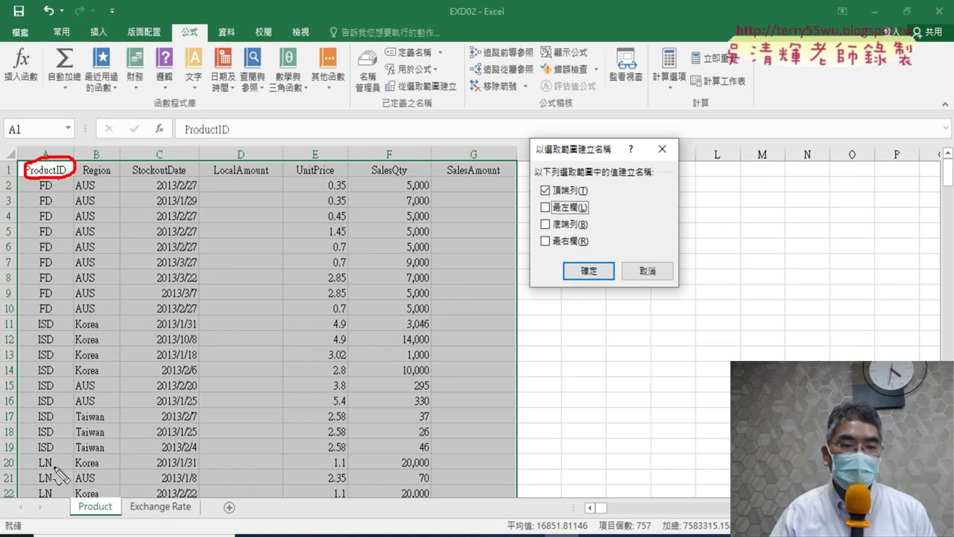
{"action": "mouse_move", "coordinate": [35, 492]}
{"action": "left_mouse_down"}
{"action": "mouse_move", "coordinate": [18, 249]}
{"action": "mouse_move", "coordinate": [45, 492]}
{"action": "left_mouse_up"}
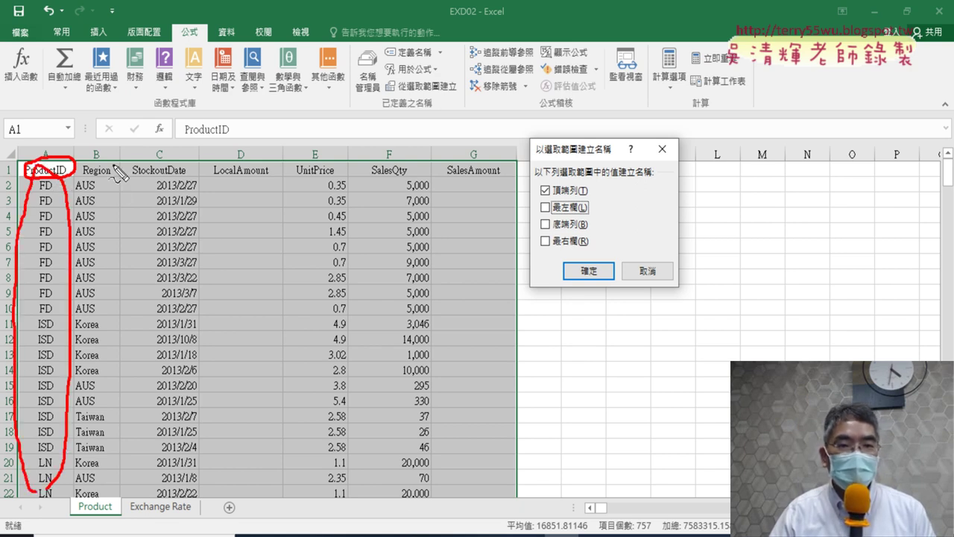
{"action": "mouse_move", "coordinate": [108, 186]}
{"action": "left_mouse_down"}
{"action": "mouse_move", "coordinate": [82, 157]}
{"action": "mouse_move", "coordinate": [104, 193]}
{"action": "left_mouse_up"}
{"action": "mouse_move", "coordinate": [86, 492]}
{"action": "left_mouse_down"}
{"action": "mouse_move", "coordinate": [71, 246]}
{"action": "mouse_move", "coordinate": [113, 350]}
{"action": "mouse_move", "coordinate": [94, 478]}
{"action": "left_mouse_up"}
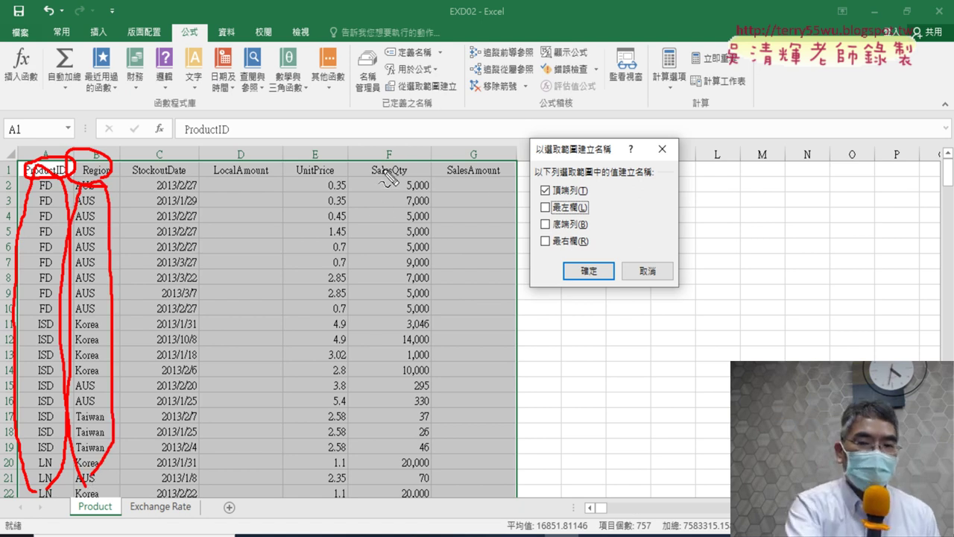
{"action": "key", "text": "Escape"}
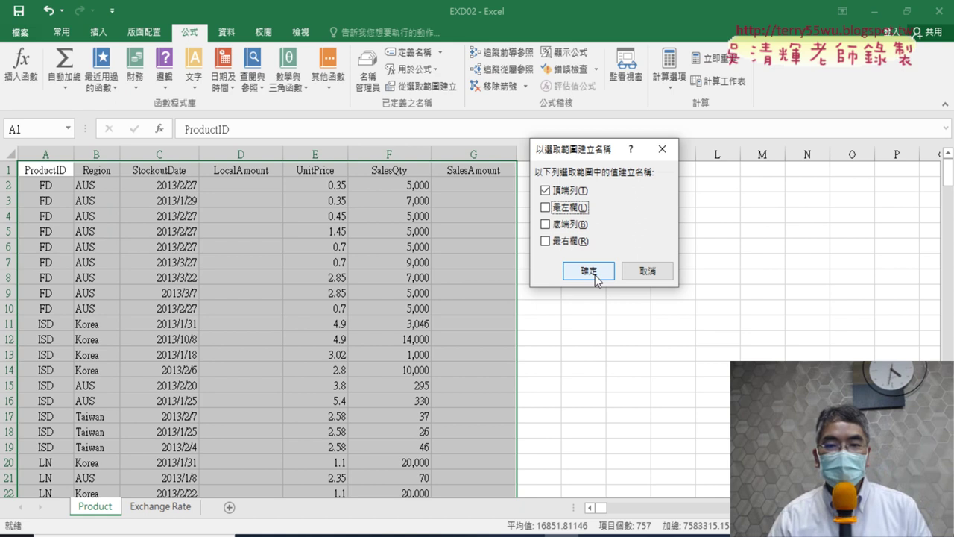
{"action": "left_click", "coordinate": [596, 273]}
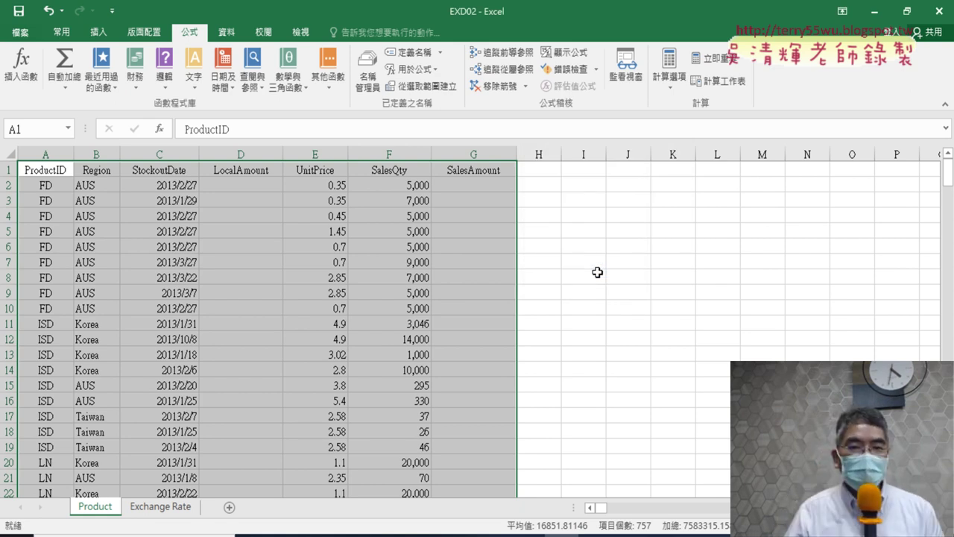
- Check the defined names in the Name Box list, then open Name Manager
{"action": "left_click", "coordinate": [67, 130]}
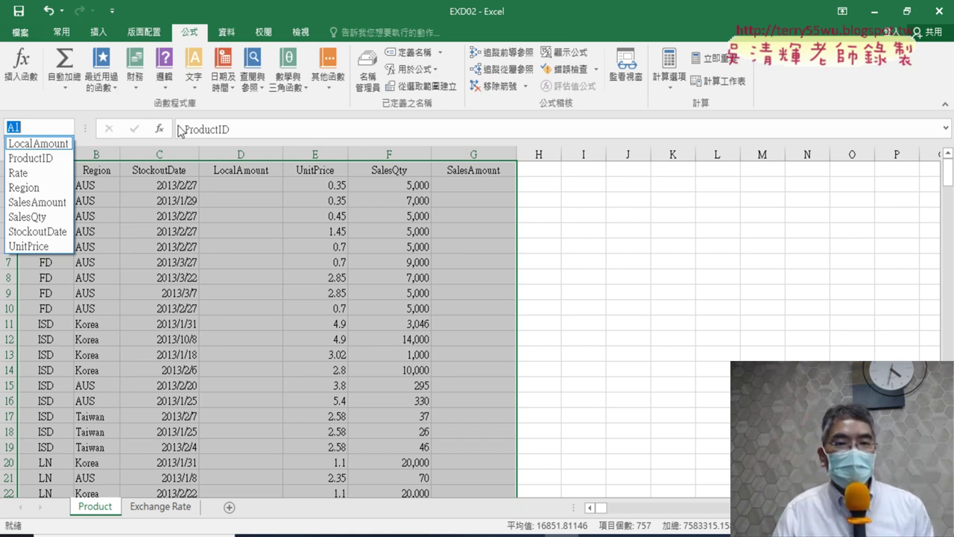
{"action": "left_click", "coordinate": [366, 93]}
{"action": "left_click", "coordinate": [368, 88]}
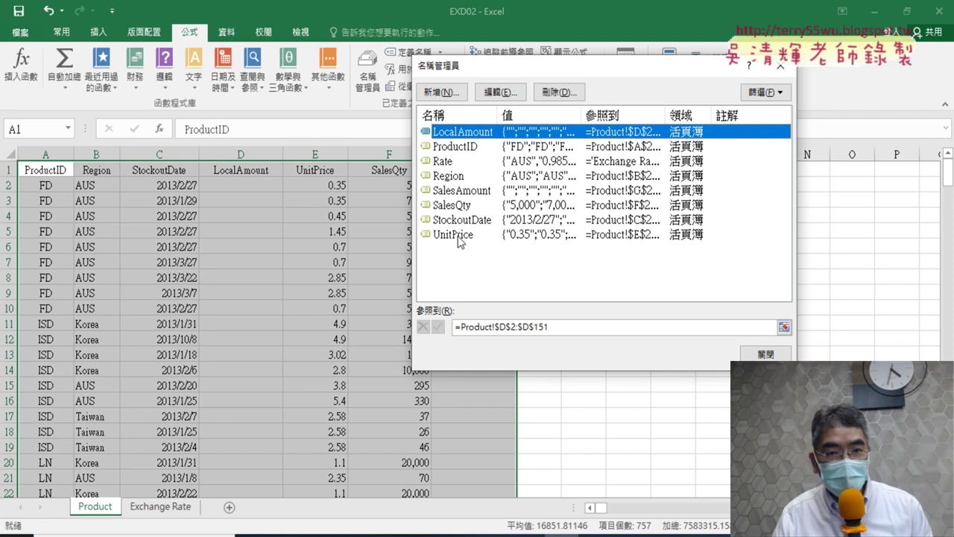
- In Name Manager, check the ranges that UnitPrice and LocalAmount refer to
{"action": "mouse_move", "coordinate": [501, 72]}
{"action": "left_mouse_down"}
{"action": "mouse_move", "coordinate": [673, 106]}
{"action": "mouse_move", "coordinate": [509, 52]}
{"action": "left_mouse_up"}
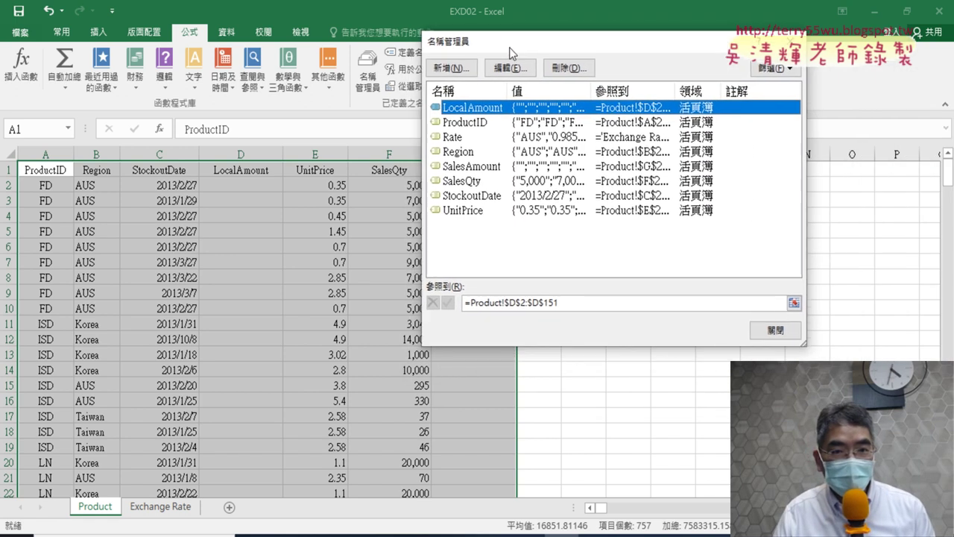
{"action": "left_click", "coordinate": [529, 212]}
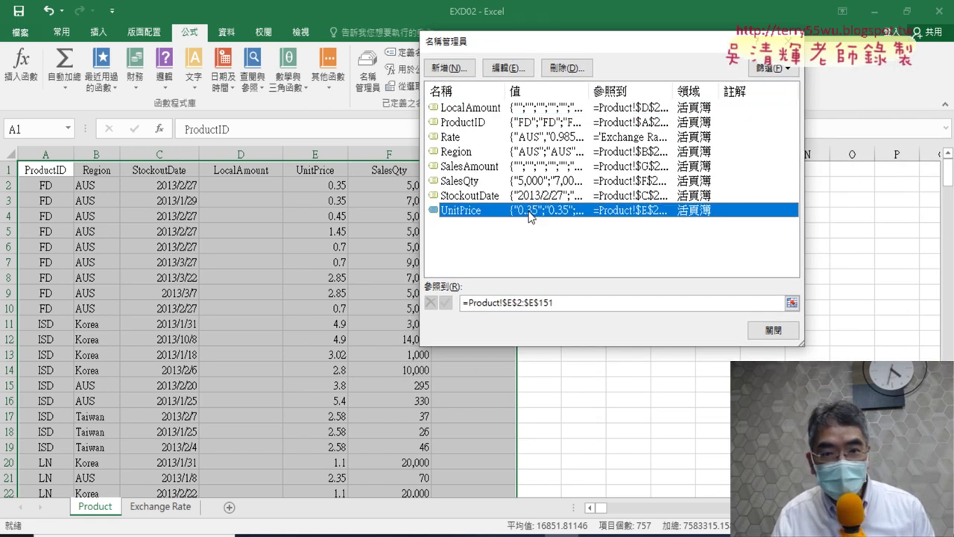
{"action": "left_click", "coordinate": [504, 111]}
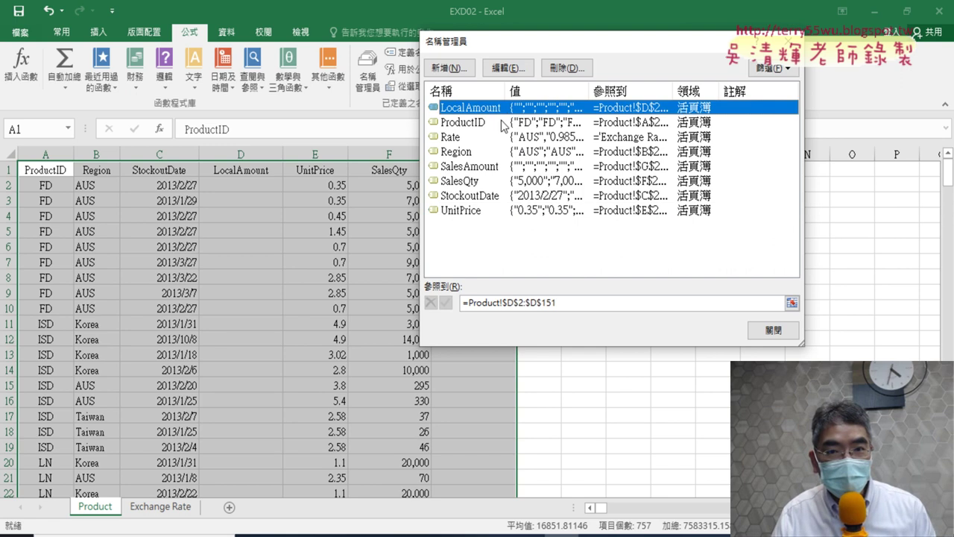
{"action": "left_click", "coordinate": [578, 304]}
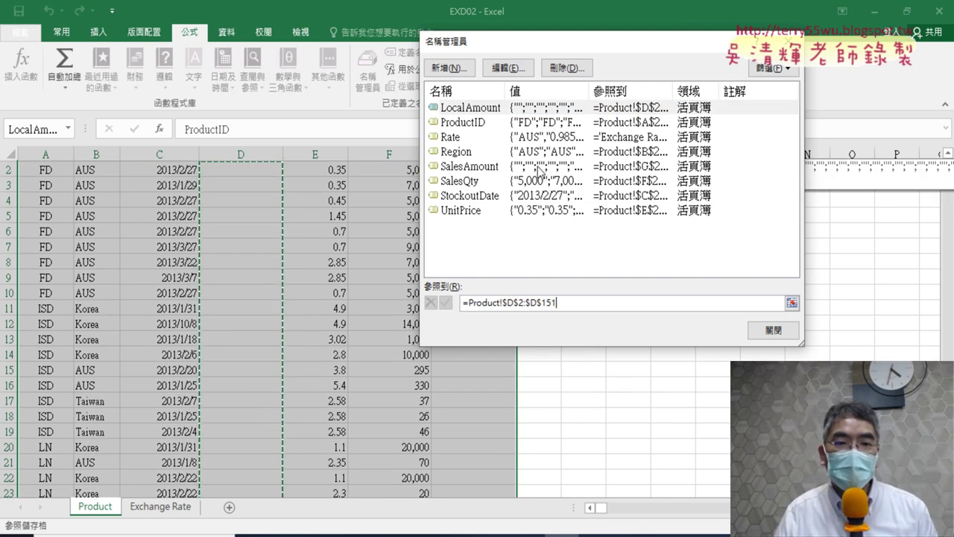
- Check ProductID's range, then show Rate's range $A$2:$B$6 on the Exchange Rate sheet
{"action": "left_click", "coordinate": [478, 123]}
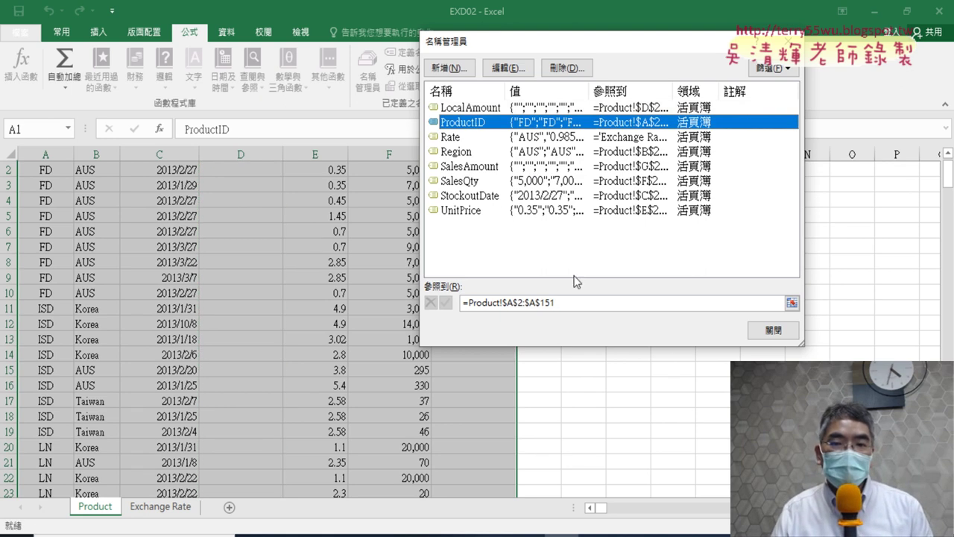
{"action": "left_click", "coordinate": [470, 304]}
{"action": "left_click", "coordinate": [569, 302]}
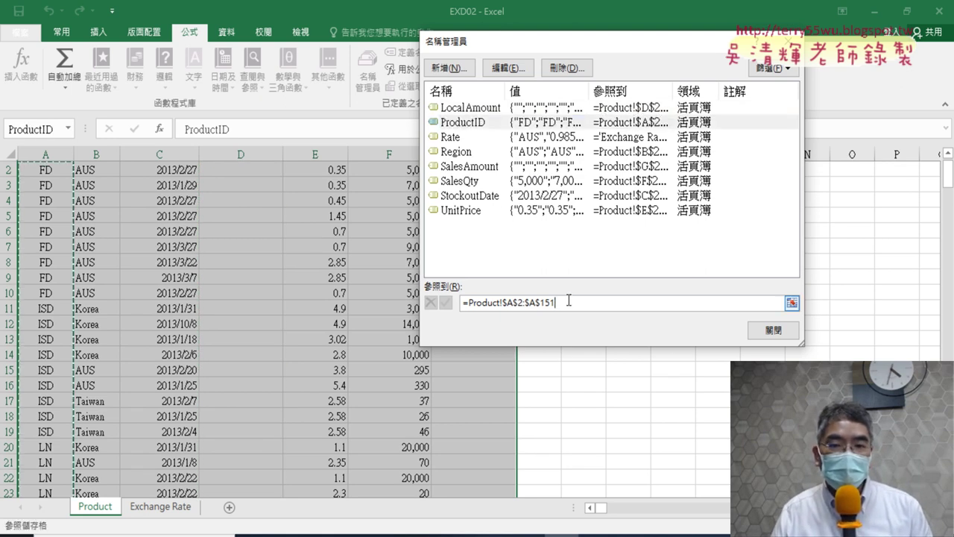
{"action": "left_click", "coordinate": [492, 137]}
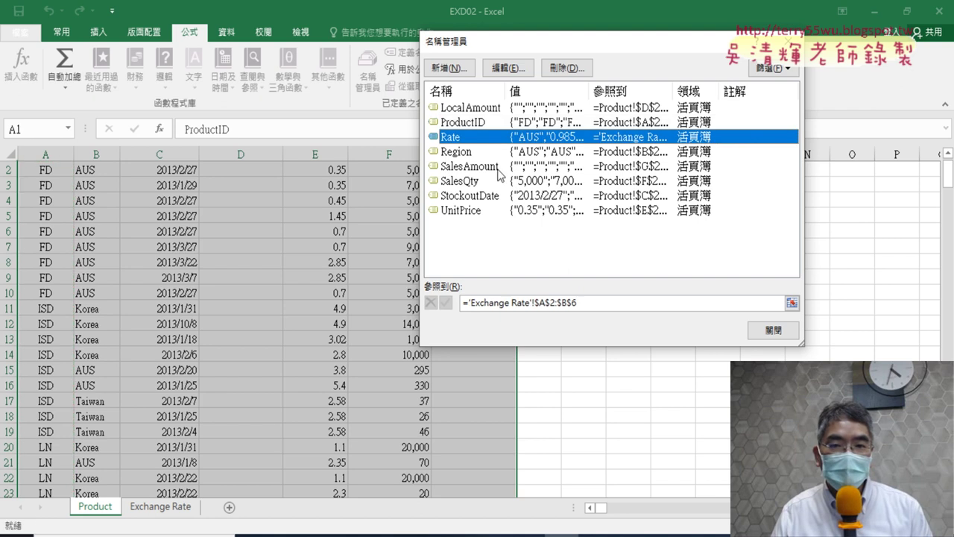
{"action": "left_click", "coordinate": [592, 302]}
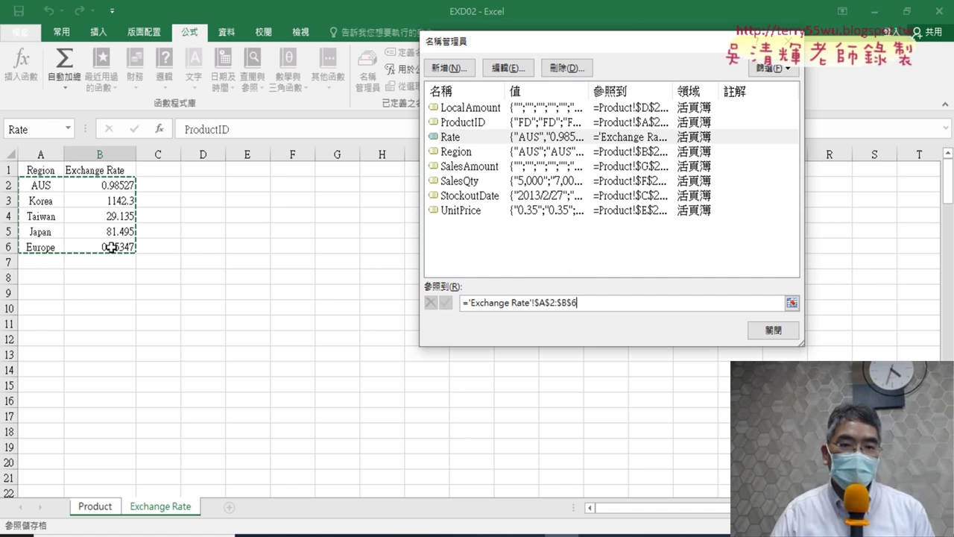
- Confirm Region refers to Product!$B$2:$B$151, then close Name Manager
{"action": "left_click", "coordinate": [537, 151]}
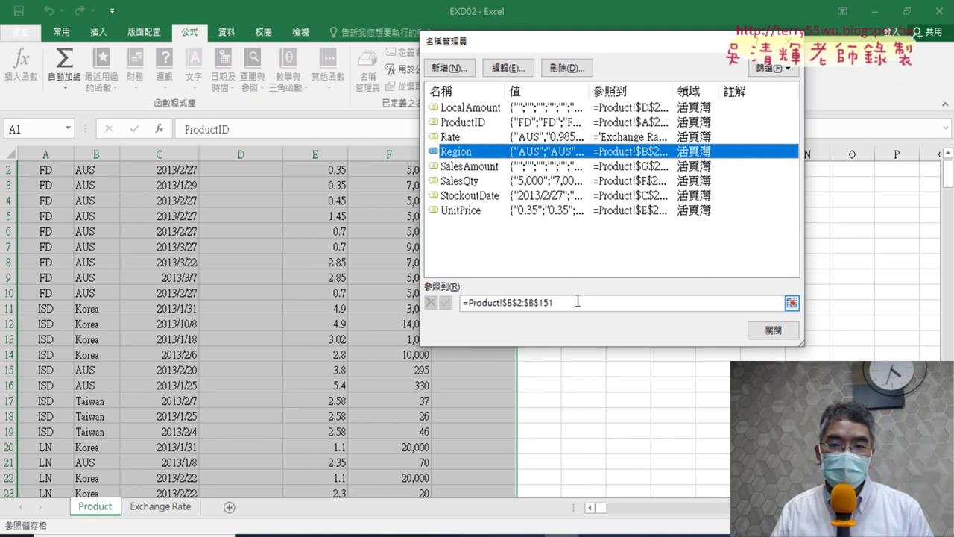
{"action": "left_click", "coordinate": [578, 301]}
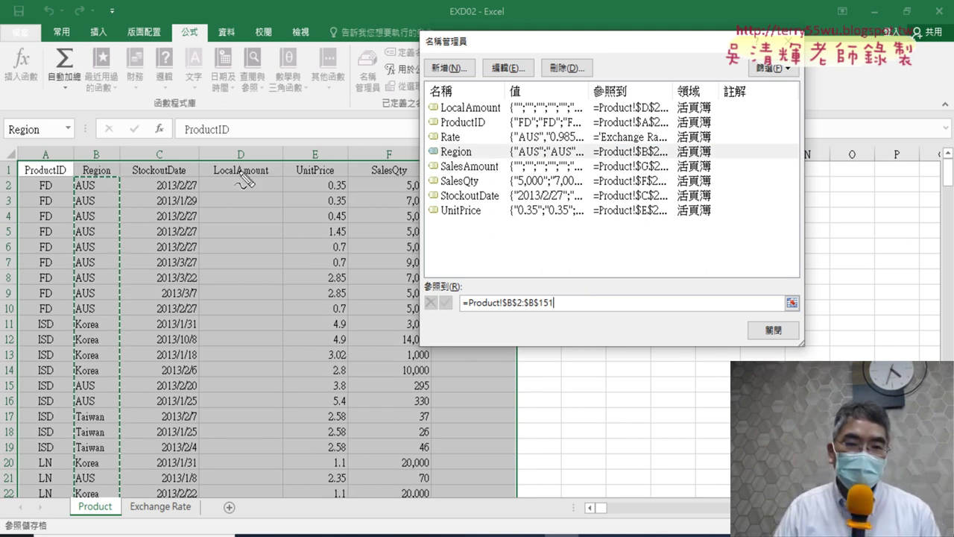
{"action": "mouse_move", "coordinate": [111, 185]}
{"action": "left_mouse_down"}
{"action": "mouse_move", "coordinate": [67, 175]}
{"action": "mouse_move", "coordinate": [112, 195]}
{"action": "left_mouse_up"}
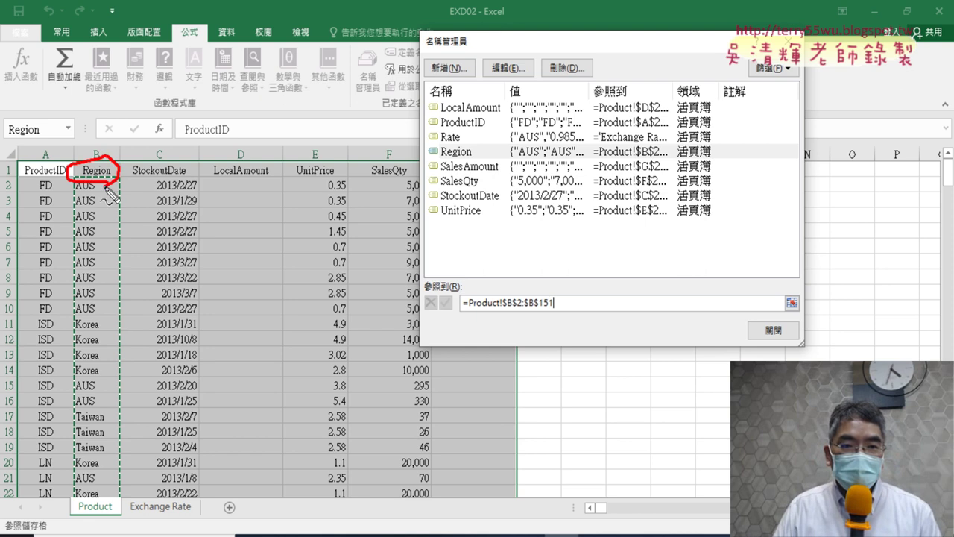
{"action": "mouse_move", "coordinate": [119, 156]}
{"action": "left_mouse_down"}
{"action": "mouse_move", "coordinate": [286, 119]}
{"action": "mouse_move", "coordinate": [432, 152]}
{"action": "left_mouse_up"}
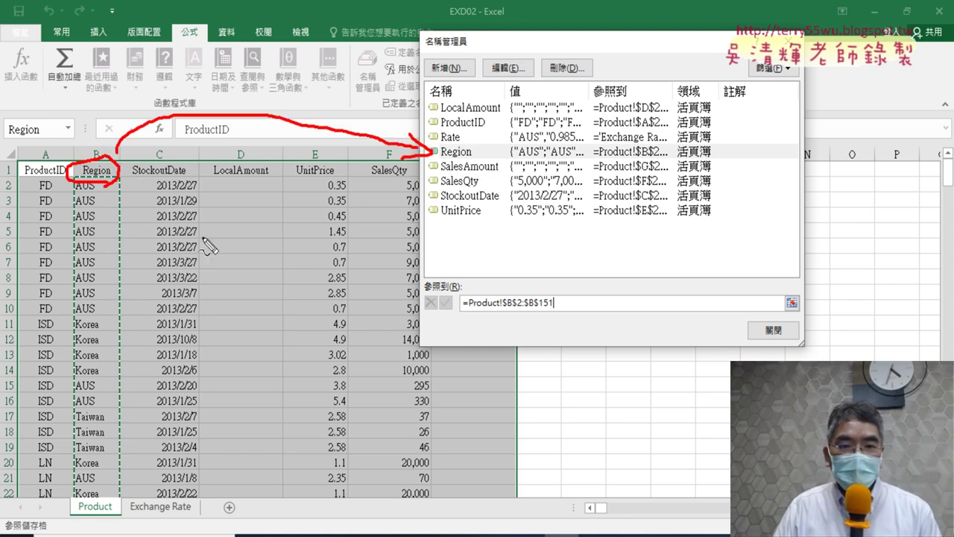
{"action": "mouse_move", "coordinate": [555, 314]}
{"action": "left_mouse_down"}
{"action": "mouse_move", "coordinate": [532, 315]}
{"action": "mouse_move", "coordinate": [565, 306]}
{"action": "left_mouse_up"}
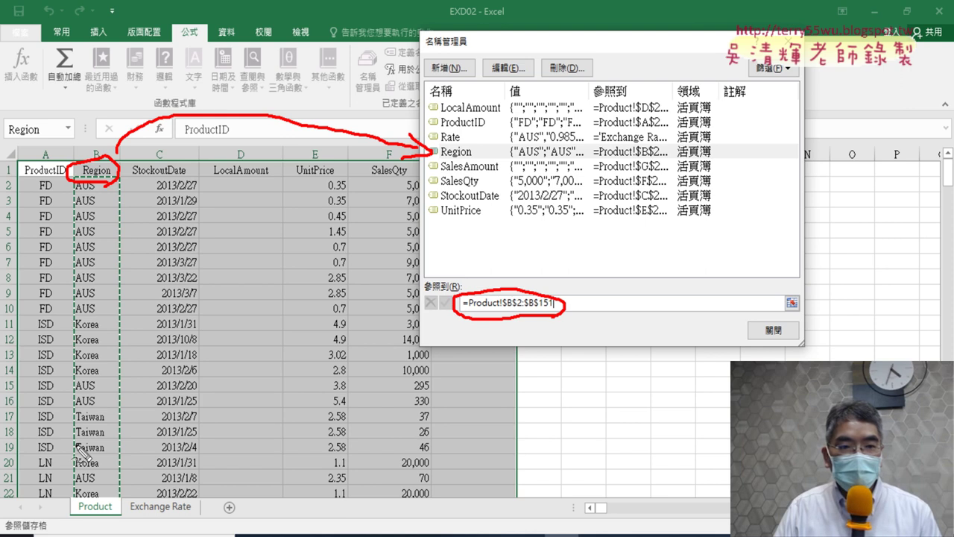
{"action": "mouse_move", "coordinate": [82, 451]}
{"action": "left_mouse_down"}
{"action": "mouse_move", "coordinate": [108, 200]}
{"action": "mouse_move", "coordinate": [112, 447]}
{"action": "mouse_move", "coordinate": [76, 431]}
{"action": "left_mouse_up"}
{"action": "mouse_move", "coordinate": [106, 363]}
{"action": "left_mouse_down"}
{"action": "mouse_move", "coordinate": [185, 376]}
{"action": "mouse_move", "coordinate": [446, 334]}
{"action": "mouse_move", "coordinate": [462, 315]}
{"action": "left_mouse_up"}
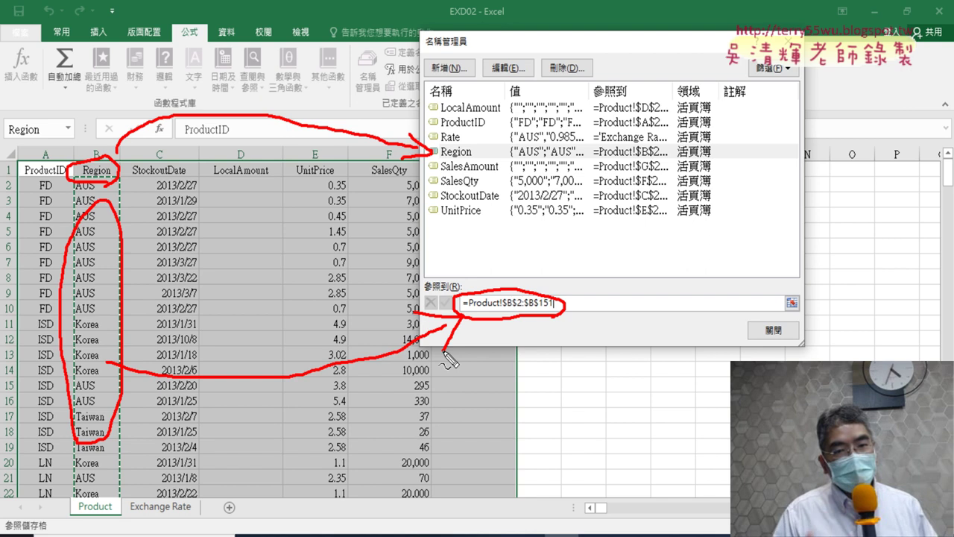
{"action": "scroll", "coordinate": [447, 357], "scroll_direction": "down", "scroll_amount": 1}
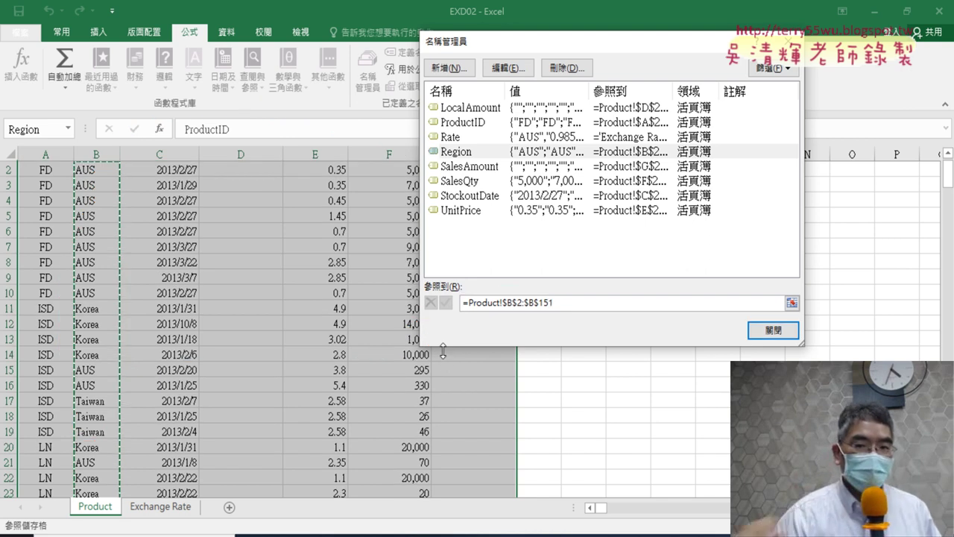
{"action": "left_click", "coordinate": [781, 330]}
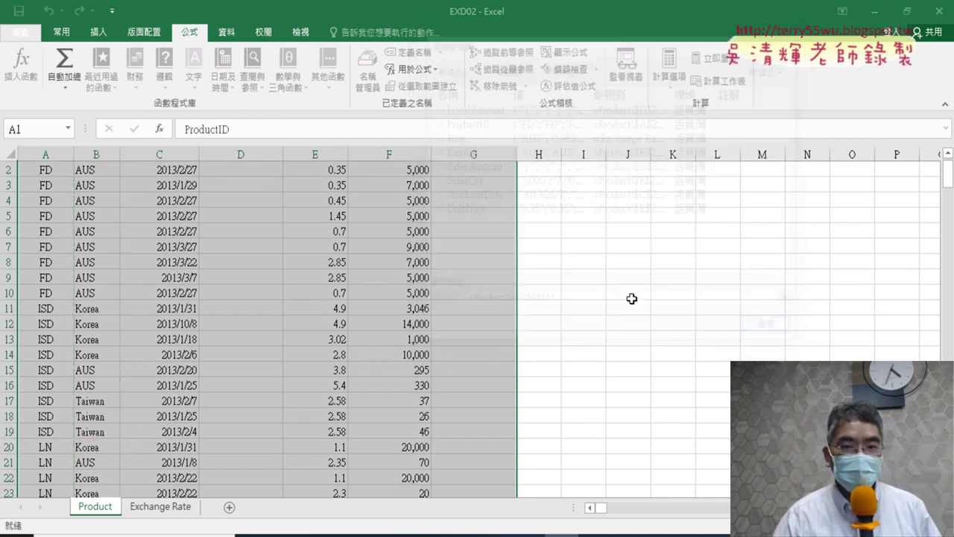
{"action": "left_click", "coordinate": [288, 535]}
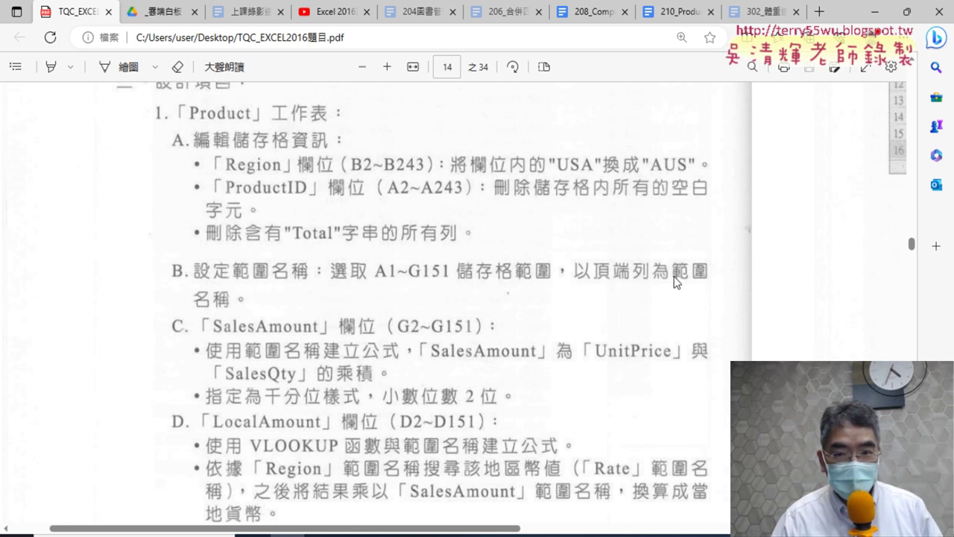
{"action": "left_click", "coordinate": [875, 12]}
{"action": "scroll", "coordinate": [262, 311], "scroll_direction": "up", "scroll_amount": 1}
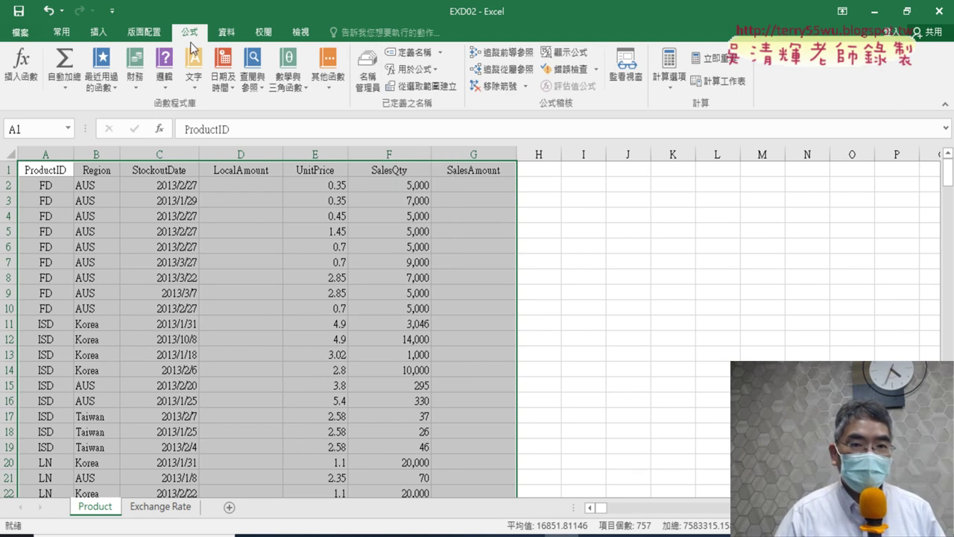
- Use the Name Box list to jump to the LocalAmount, ProductID and Rate ranges
{"action": "left_click", "coordinate": [59, 233]}
{"action": "left_click", "coordinate": [68, 129]}
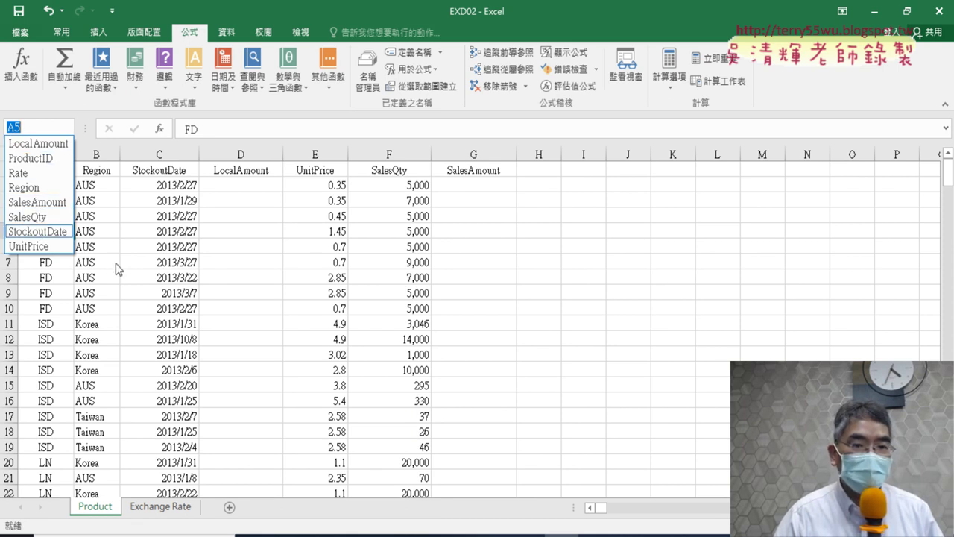
{"action": "left_click", "coordinate": [60, 144]}
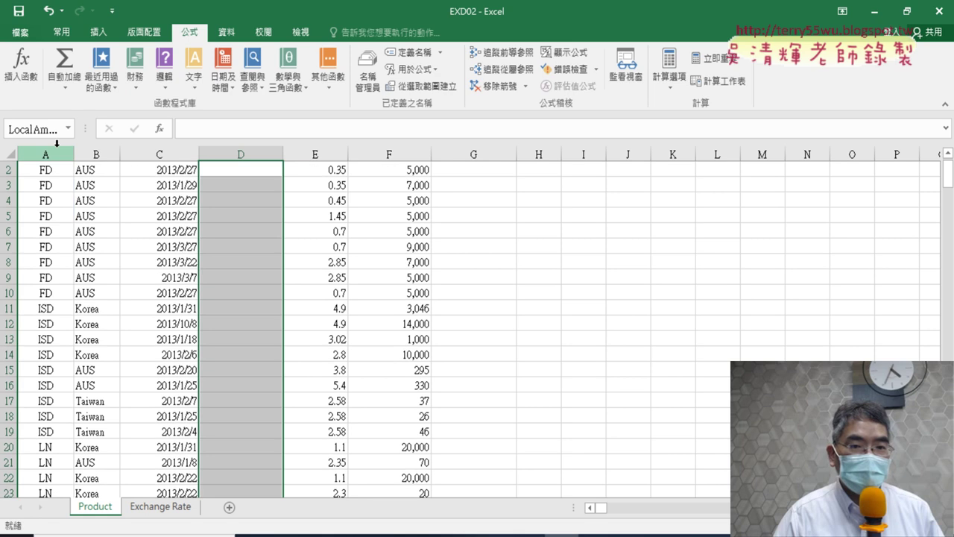
{"action": "left_click", "coordinate": [68, 129]}
{"action": "left_click", "coordinate": [59, 157]}
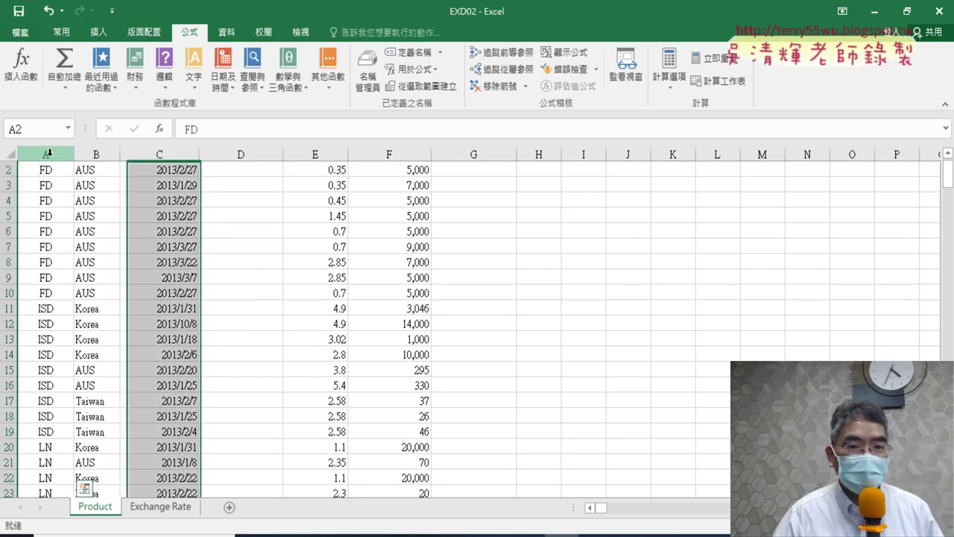
{"action": "left_click", "coordinate": [69, 130]}
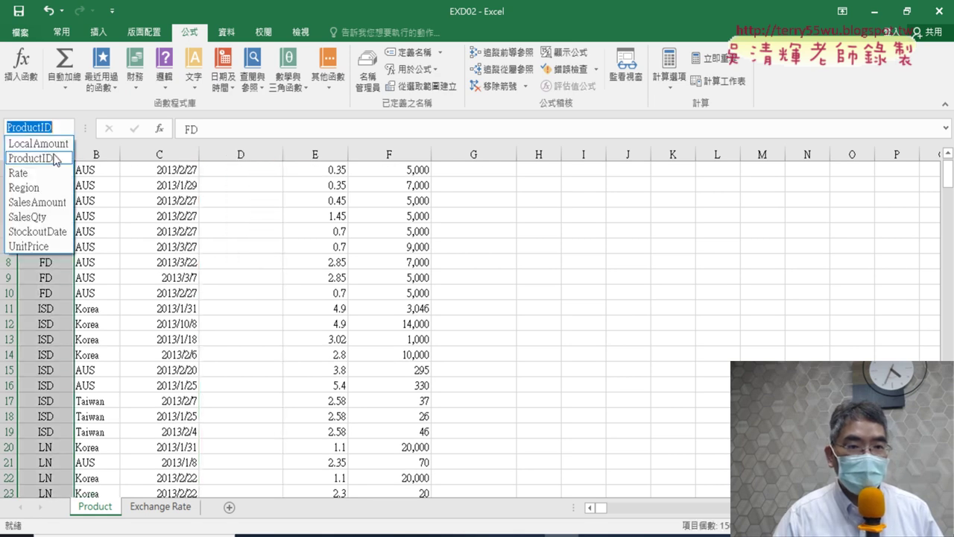
{"action": "left_click", "coordinate": [59, 173]}
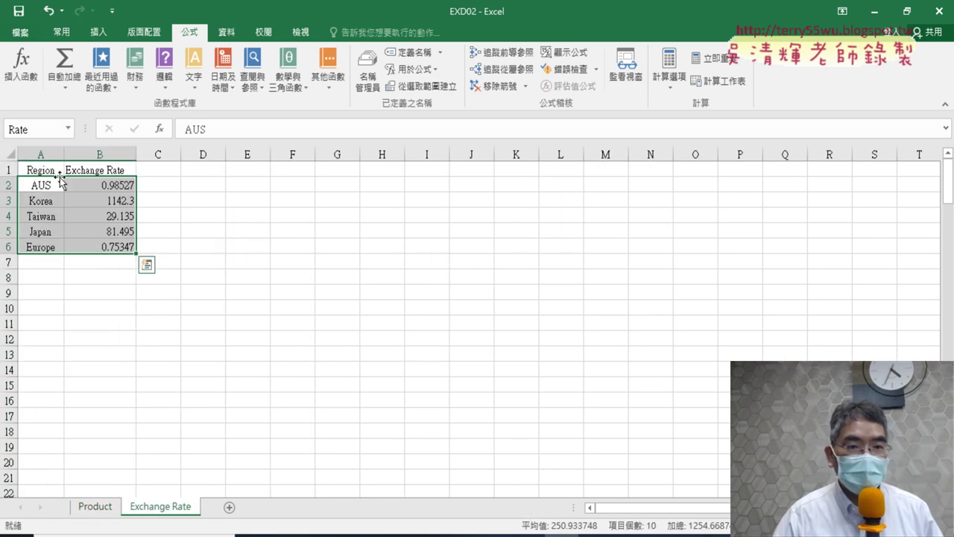
- Jump to the Region range, then reopen Name Manager from the Formulas tab
{"action": "left_click", "coordinate": [68, 130]}
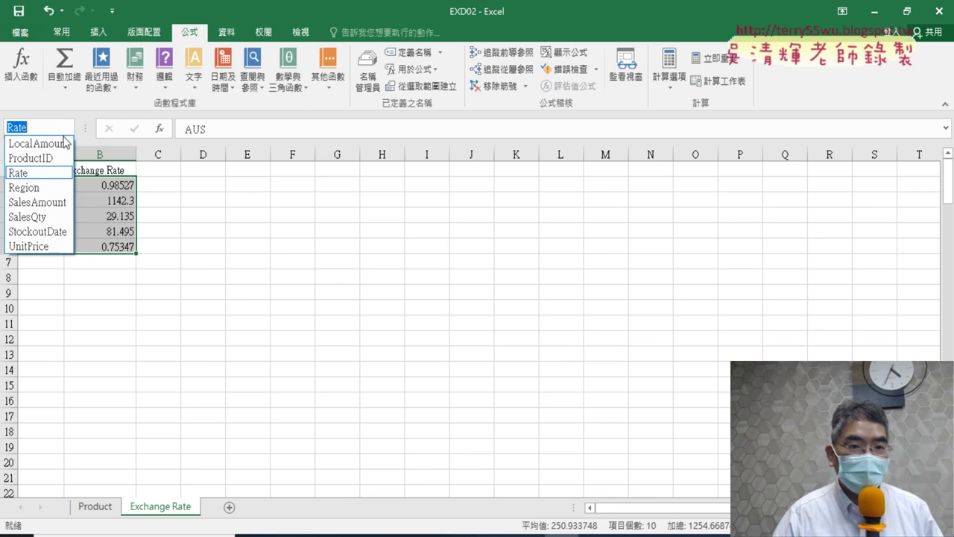
{"action": "left_click", "coordinate": [41, 191]}
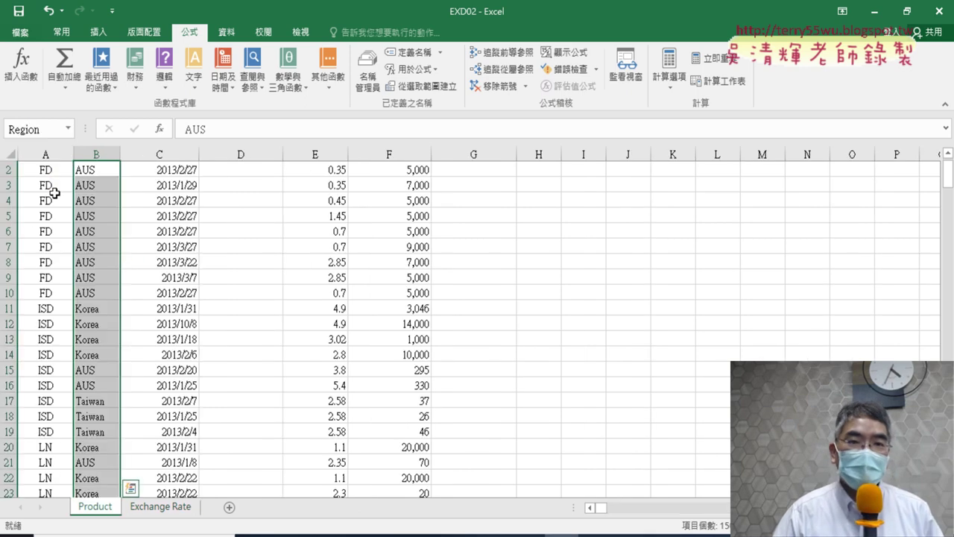
{"action": "left_click", "coordinate": [370, 78]}
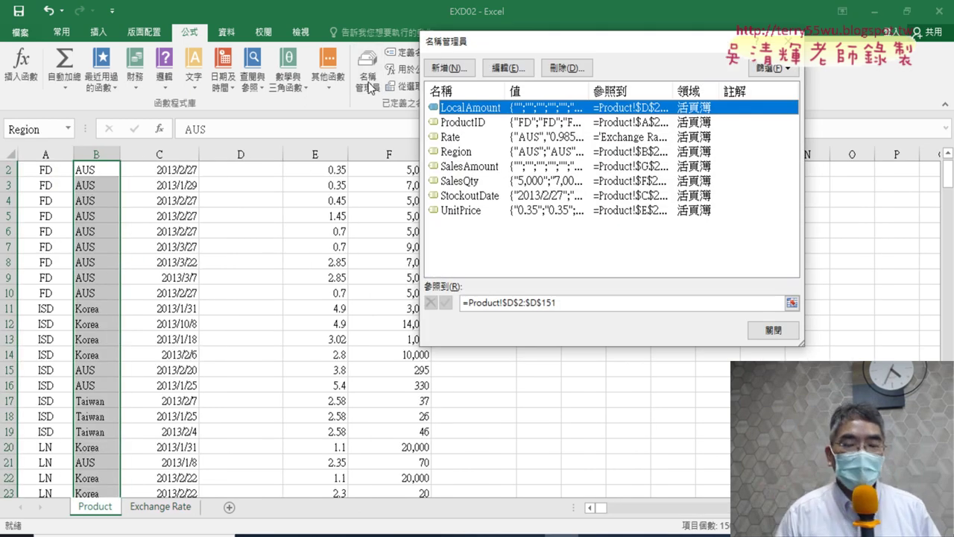